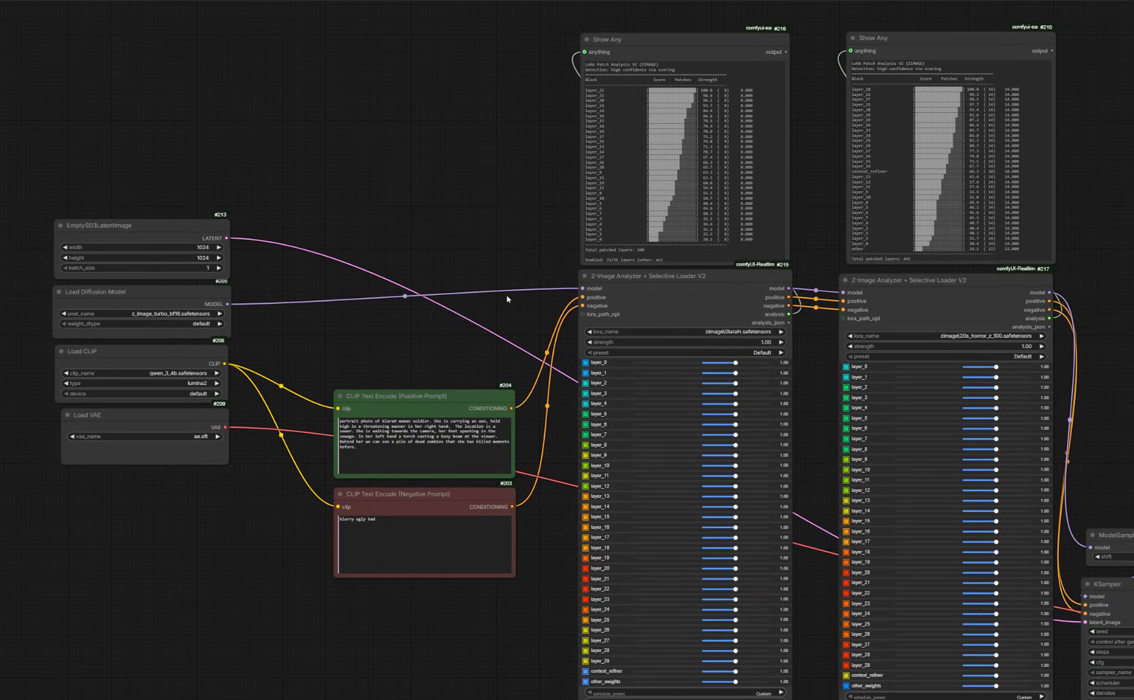
# Examine the two chained Z-Image Analyzer loaders with uniform layer strengths and the image in the Save Image node.
pyautogui.moveTo(567, 272); pyautogui.dragTo(477, 254)
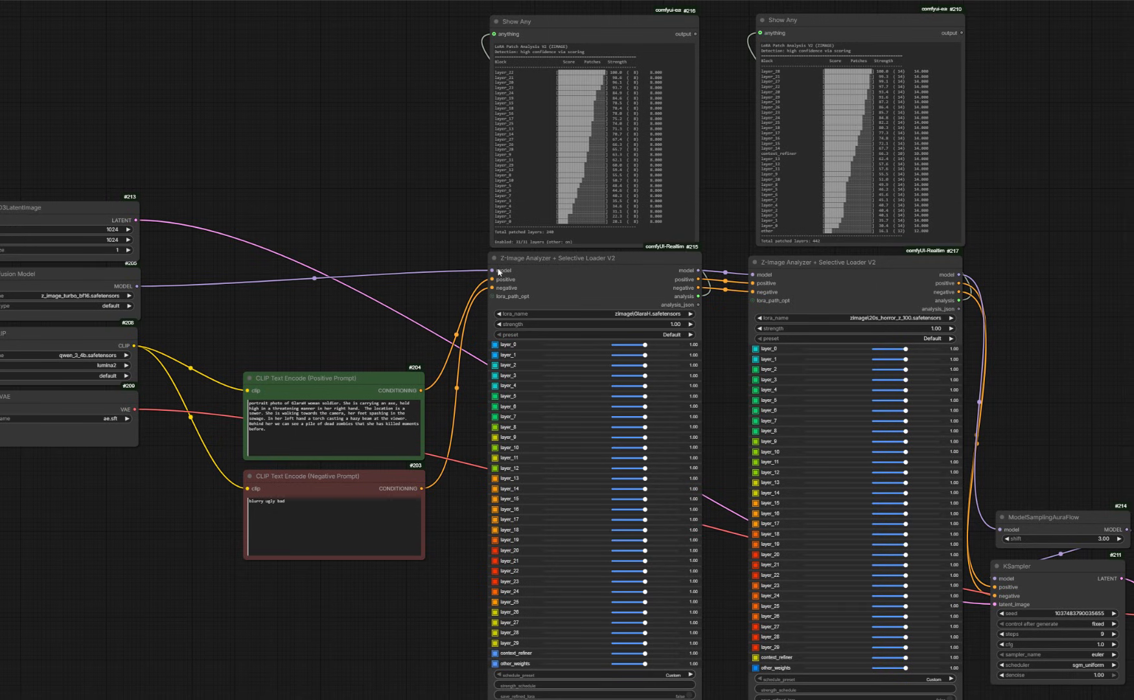
pyautogui.moveTo(498, 251); pyautogui.dragTo(569, 197)
pyautogui.moveTo(552, 261); pyautogui.dragTo(305, 323)
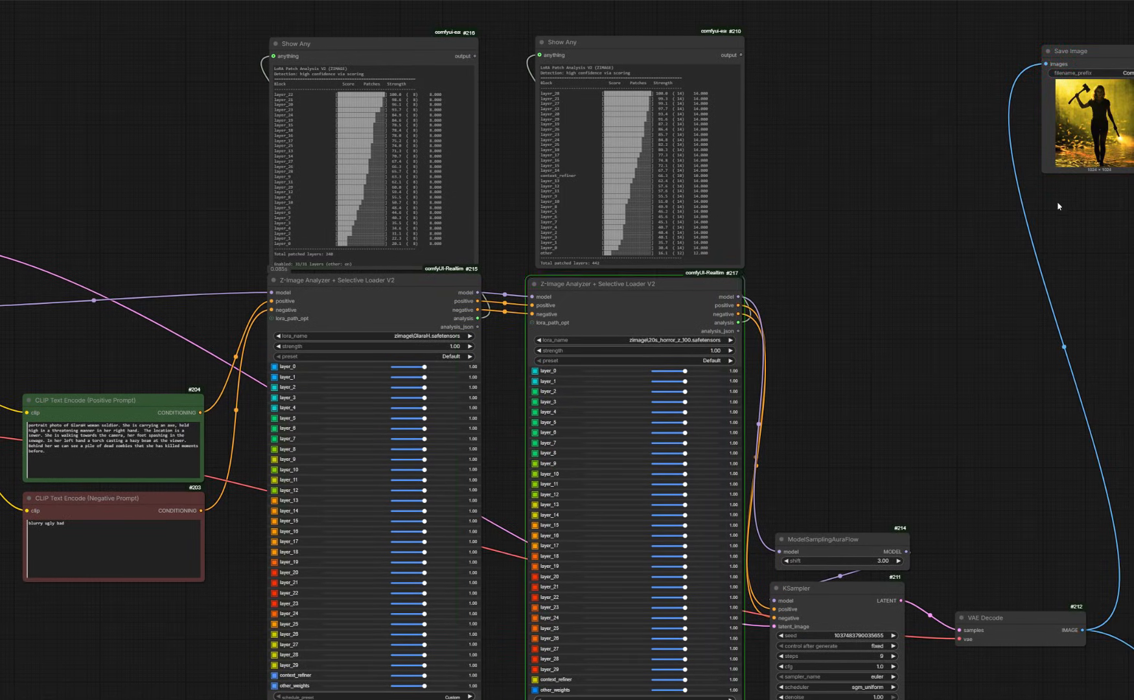
pyautogui.moveTo(985, 258); pyautogui.dragTo(726, 278)
pyautogui.scroll(20, 787, 137)
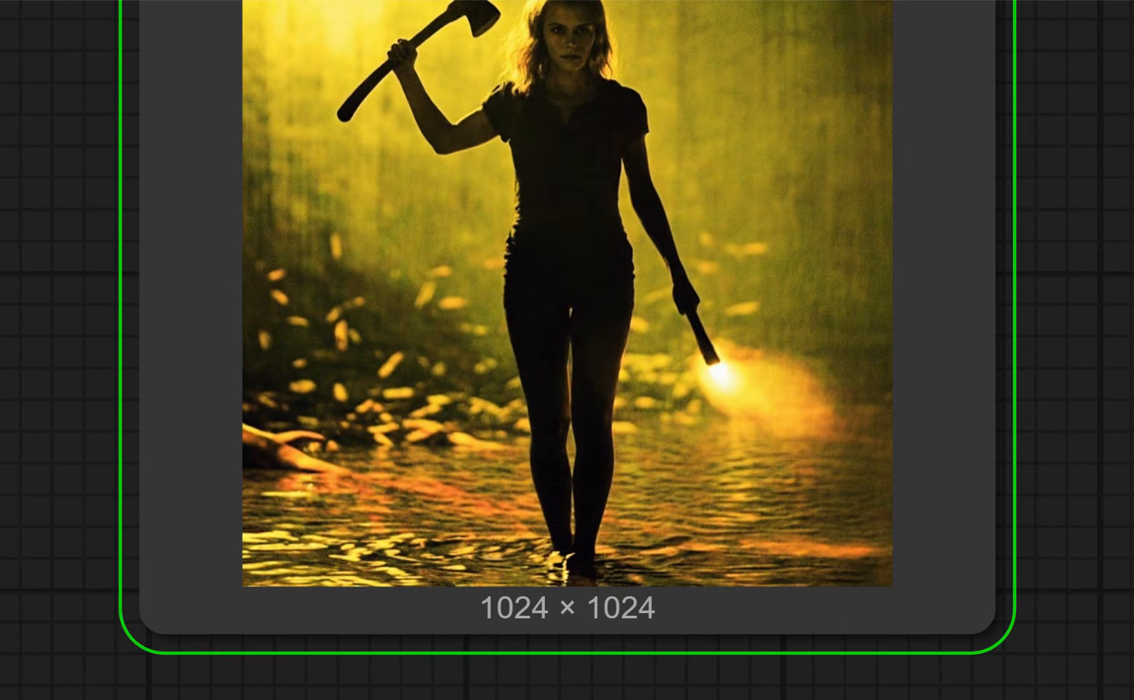
pyautogui.moveTo(229, 249); pyautogui.dragTo(219, 354)
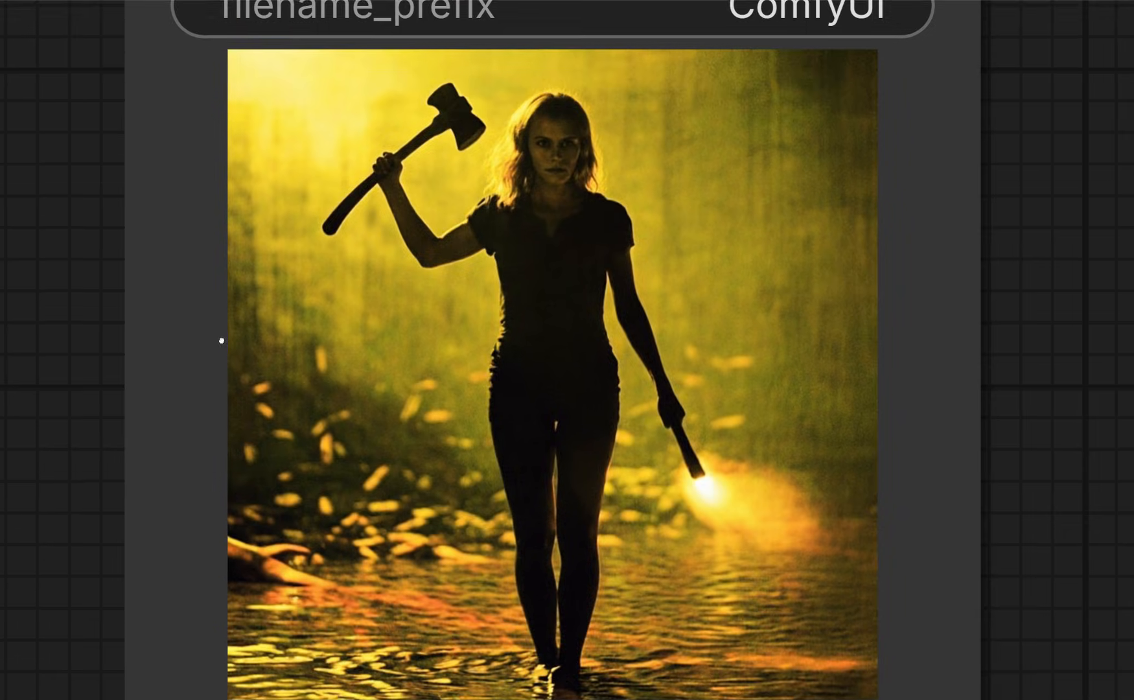
pyautogui.scroll(-2, 552, 139)
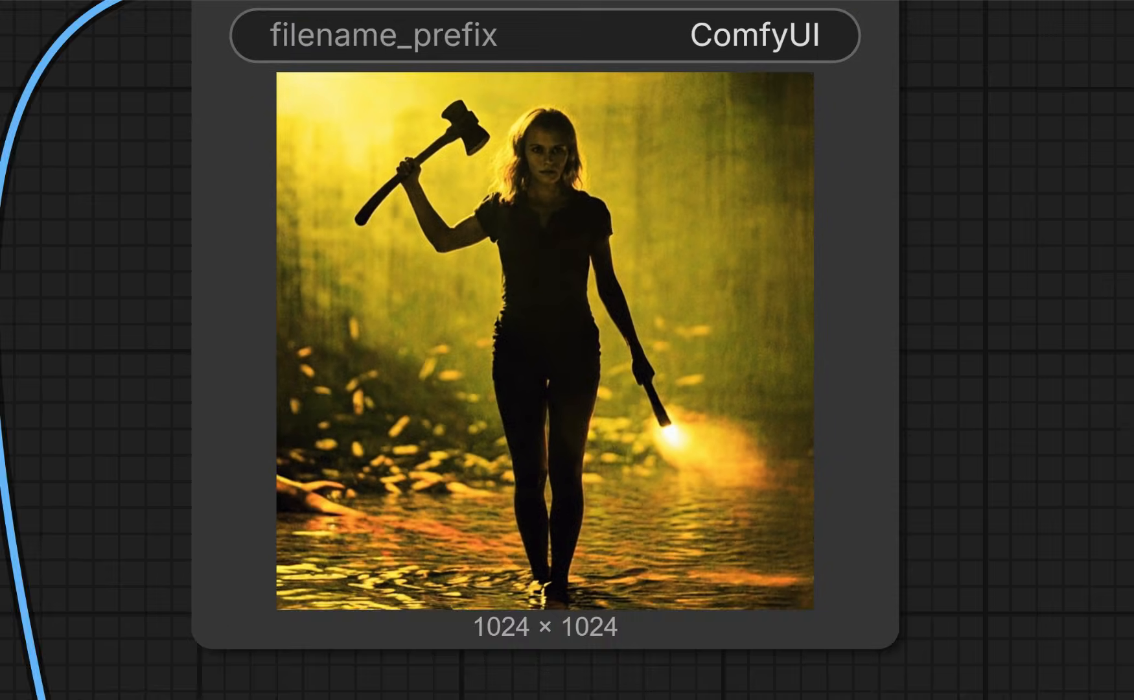
pyautogui.scroll(7, 551, 139)
pyautogui.scroll(-1, 552, 138)
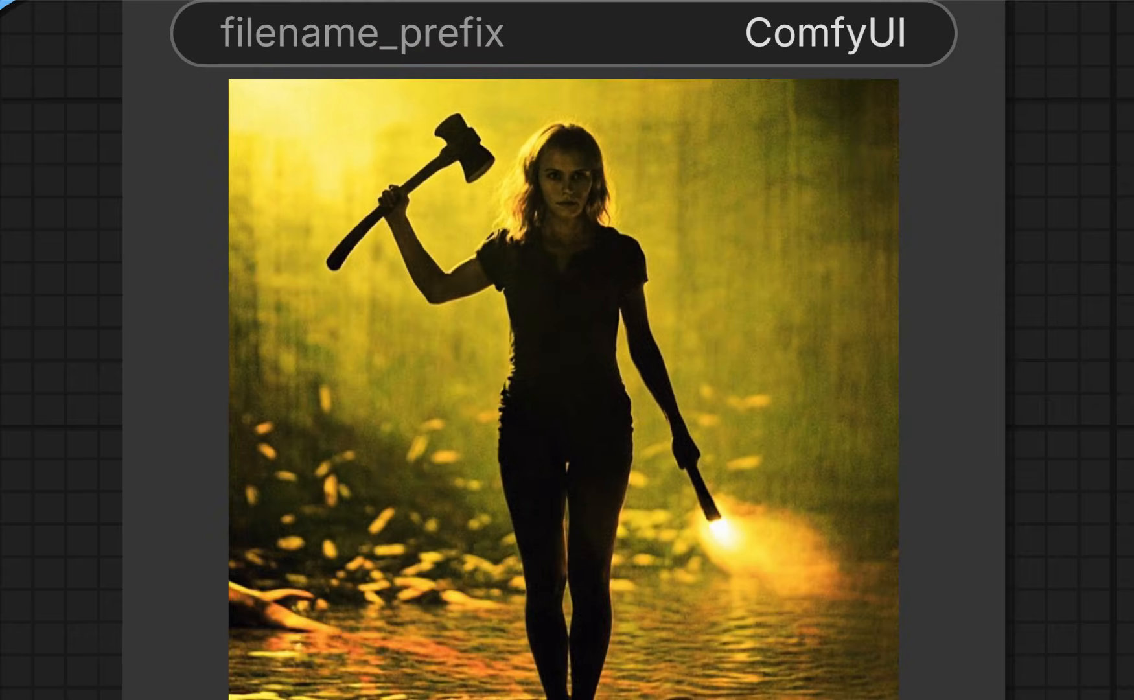
pyautogui.scroll(-20, 585, 244)
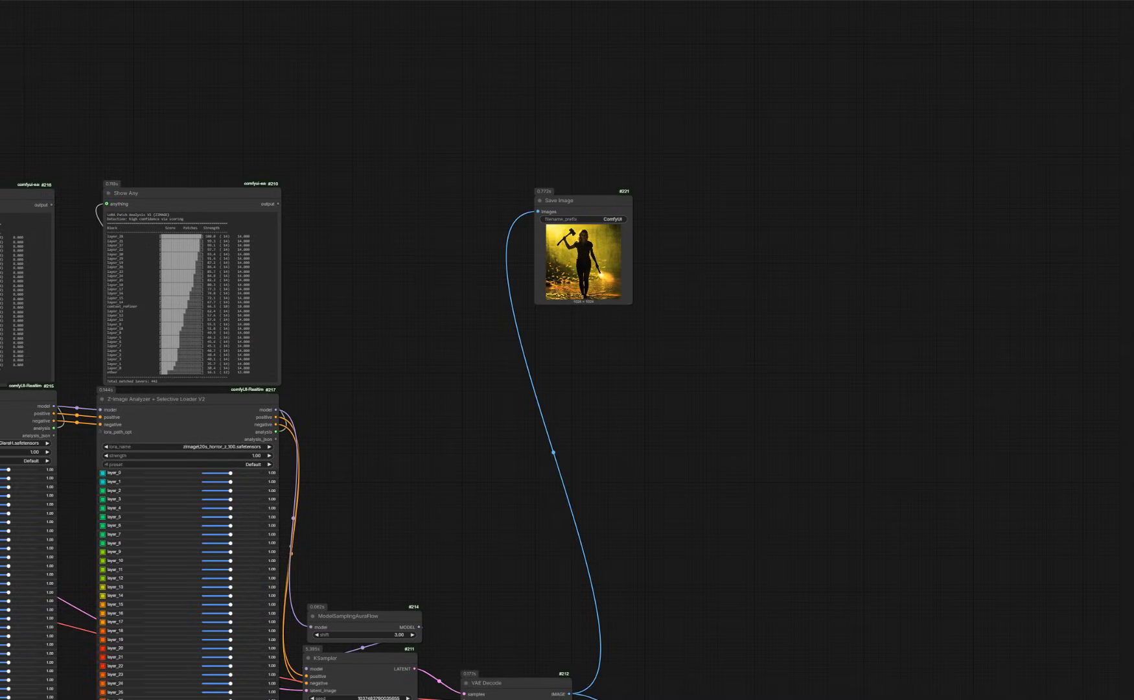
# Bypass the second Z-Image Analyzer loader, holding zimage\20s_horror_z_100.safetensors, and queue a new generation.
pyautogui.moveTo(585, 476); pyautogui.dragTo(606, 428)
pyautogui.click(208, 382)
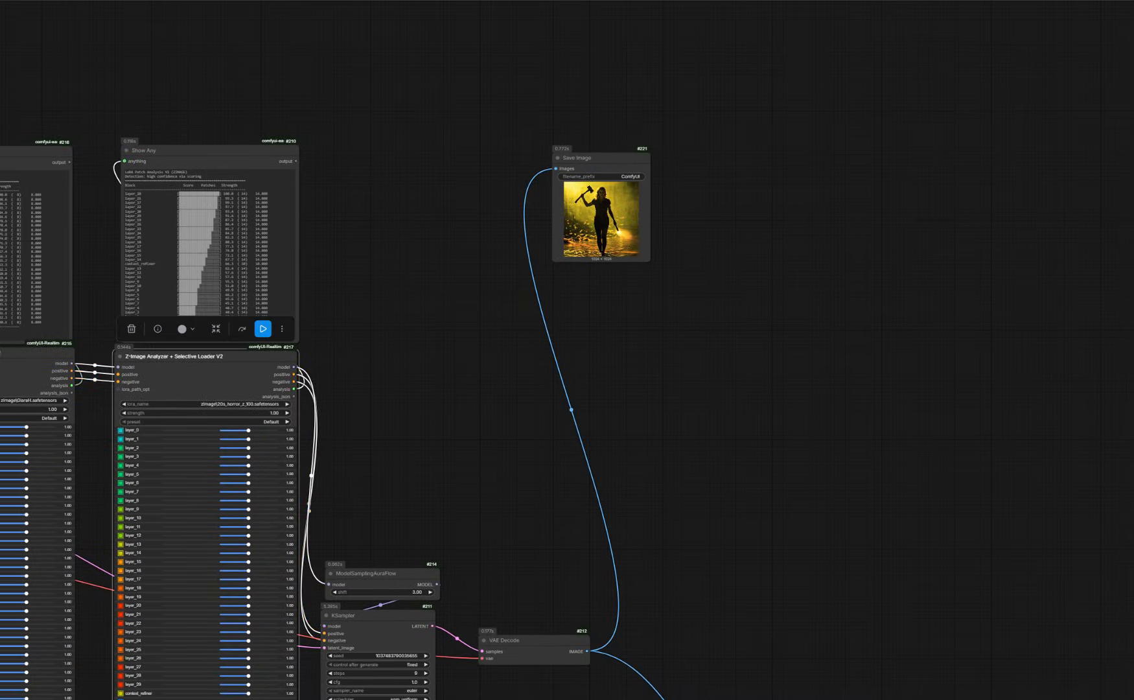
pyautogui.hotkey('ctrl', 'b')
pyautogui.hotkey('ctrl', 'Return')
# Examine the image generated without the horror LoRA up close in the Save Image node.
pyautogui.scroll(5, 721, 204)
pyautogui.moveTo(721, 204); pyautogui.dragTo(686, 270)
pyautogui.scroll(6, 685, 270)
pyautogui.moveTo(358, 247); pyautogui.dragTo(469, 245)
pyautogui.scroll(6, 469, 245)
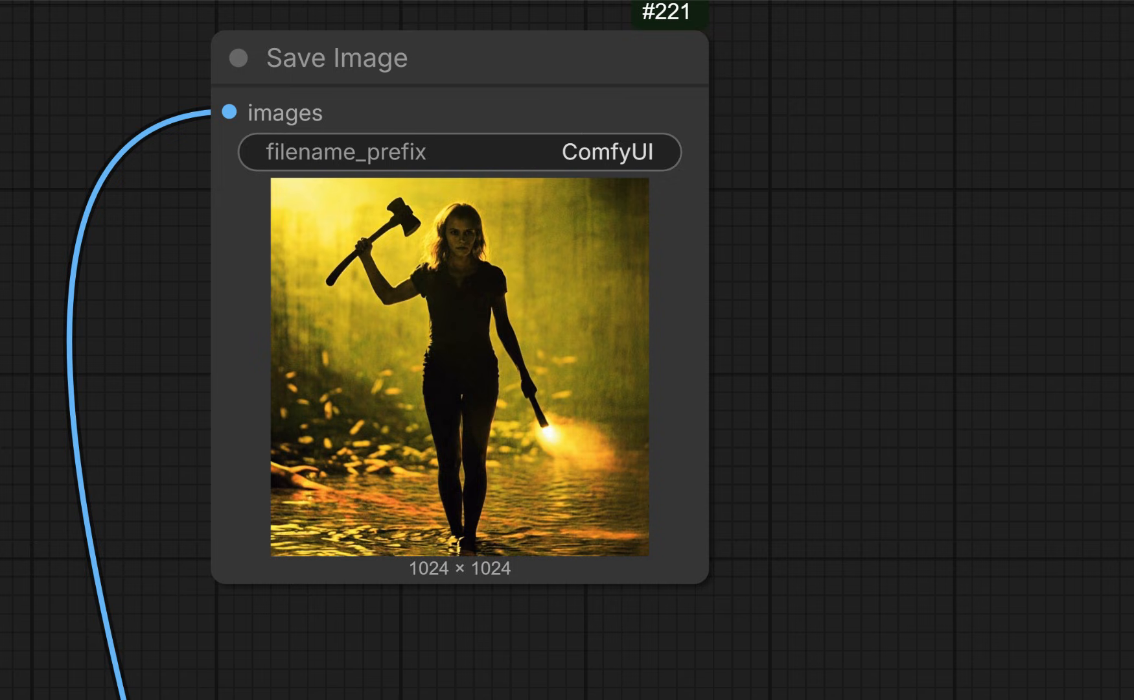
pyautogui.scroll(4, 475, 235)
pyautogui.scroll(2, 460, 242)
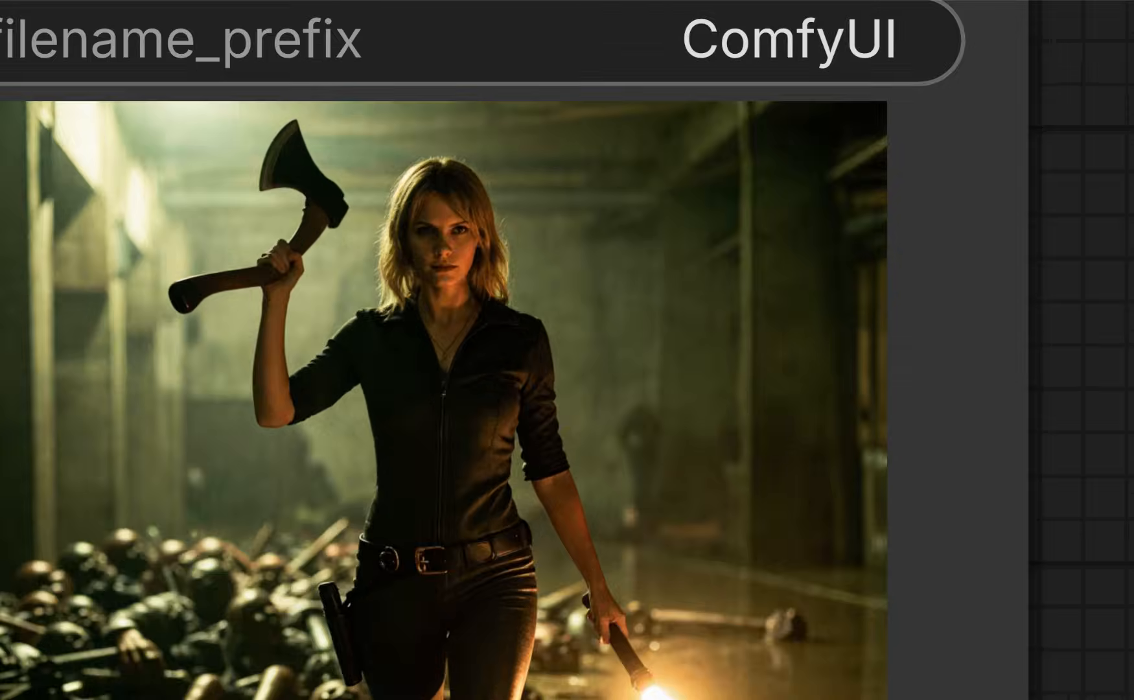
pyautogui.scroll(-20, 528, 366)
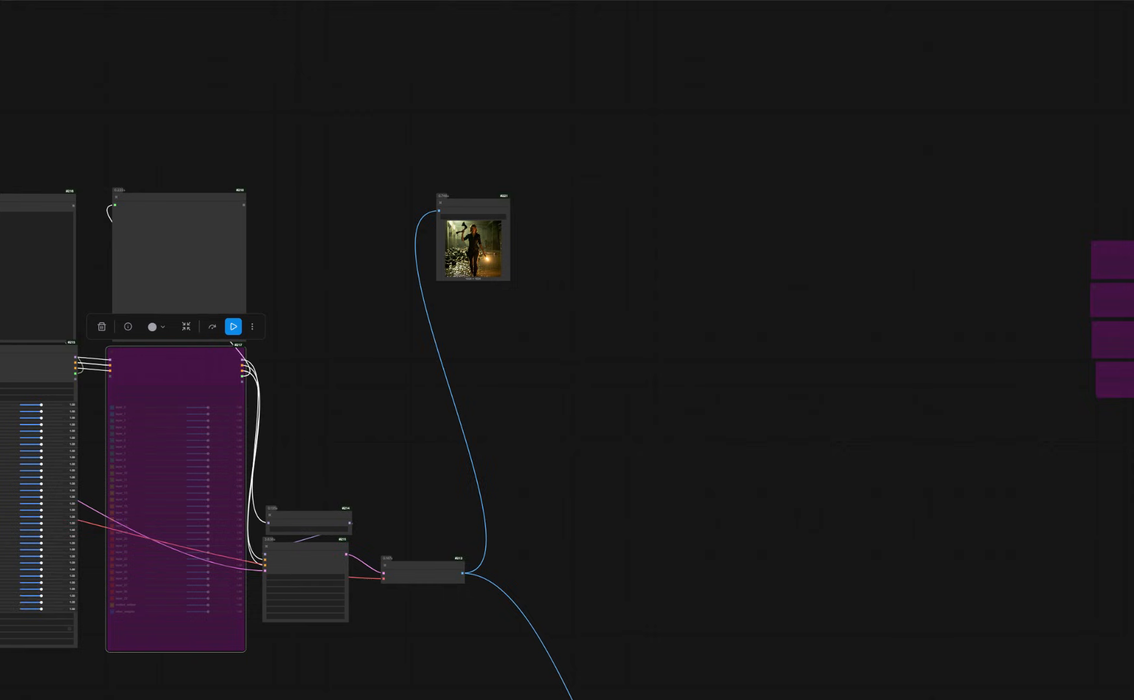
# Bypass all nodes of the first workflow, the one with uniform layer strengths.
pyautogui.moveTo(528, 366)
pyautogui.mouseDown()
pyautogui.moveTo(864, 326)
pyautogui.moveTo(860, 357)
pyautogui.moveTo(870, 355)
pyautogui.mouseUp()
pyautogui.scroll(7, 496, 317)
pyautogui.scroll(-4, 618, 321)
pyautogui.scroll(-3, 624, 310)
pyautogui.moveTo(156, 114)
pyautogui.mouseDown()
pyautogui.moveTo(520, 366)
pyautogui.moveTo(602, 502)
pyautogui.moveTo(967, 598)
pyautogui.mouseUp()
pyautogui.hotkey('ctrl', 'b')
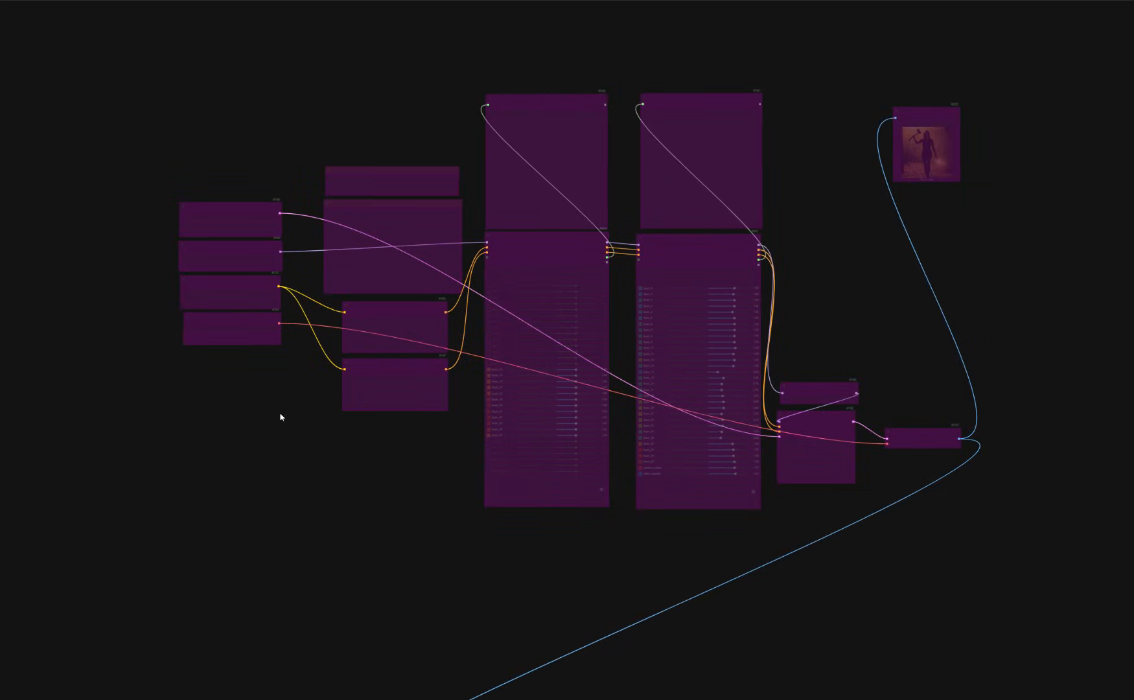
# Re-enable all nodes of the second workflow, including its notes, prompts, analyzer loaders and sampler.
pyautogui.moveTo(173, 57); pyautogui.dragTo(987, 568)
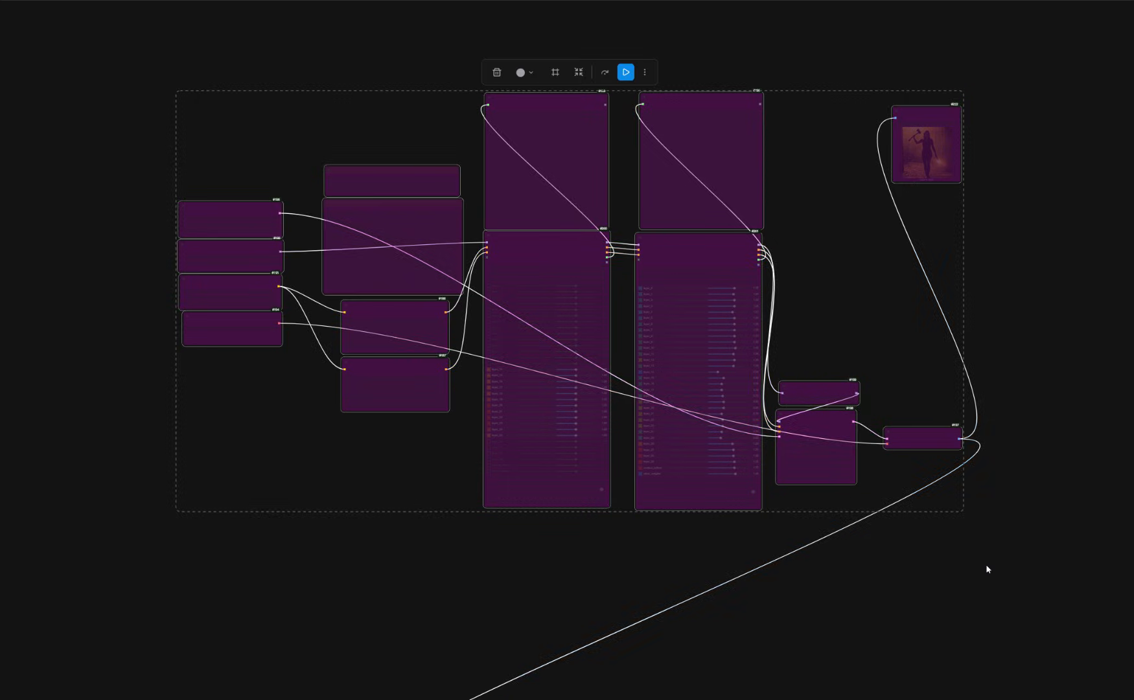
pyautogui.hotkey('ctrl', 'b')
pyautogui.click(481, 125)
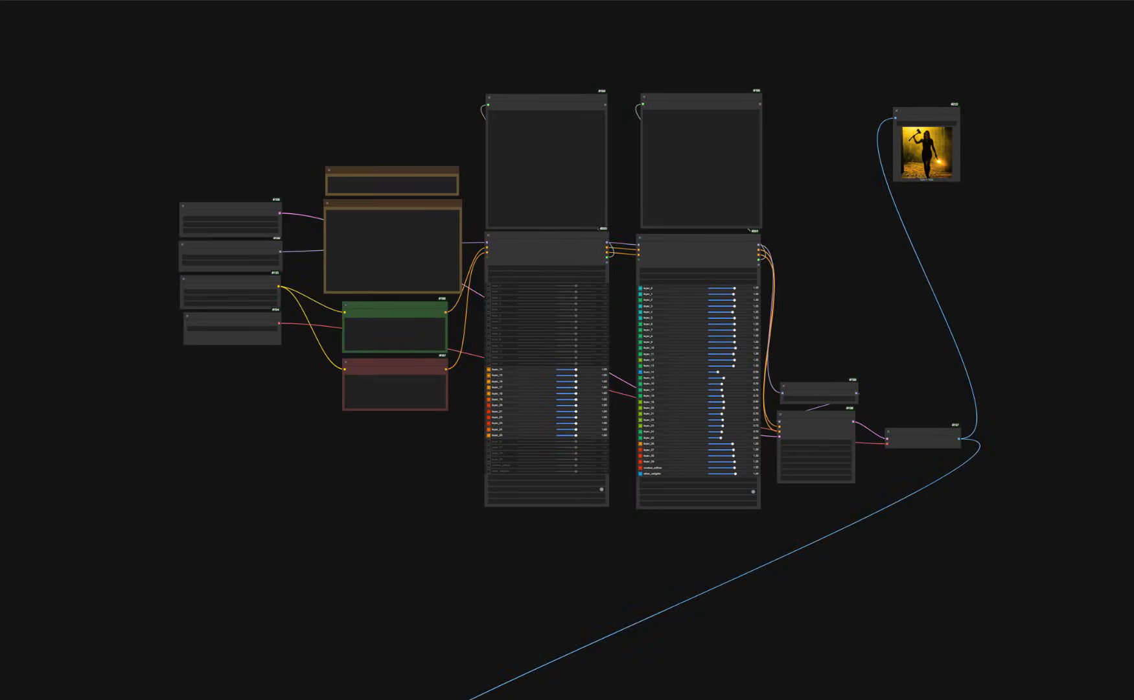
# Examine the second workflow's tutorial notes and the adjusted layer selections and strengths in its two analyzer loaders.
pyautogui.scroll(2, 483, 129)
pyautogui.scroll(1, 440, 193)
pyautogui.scroll(2, 448, 172)
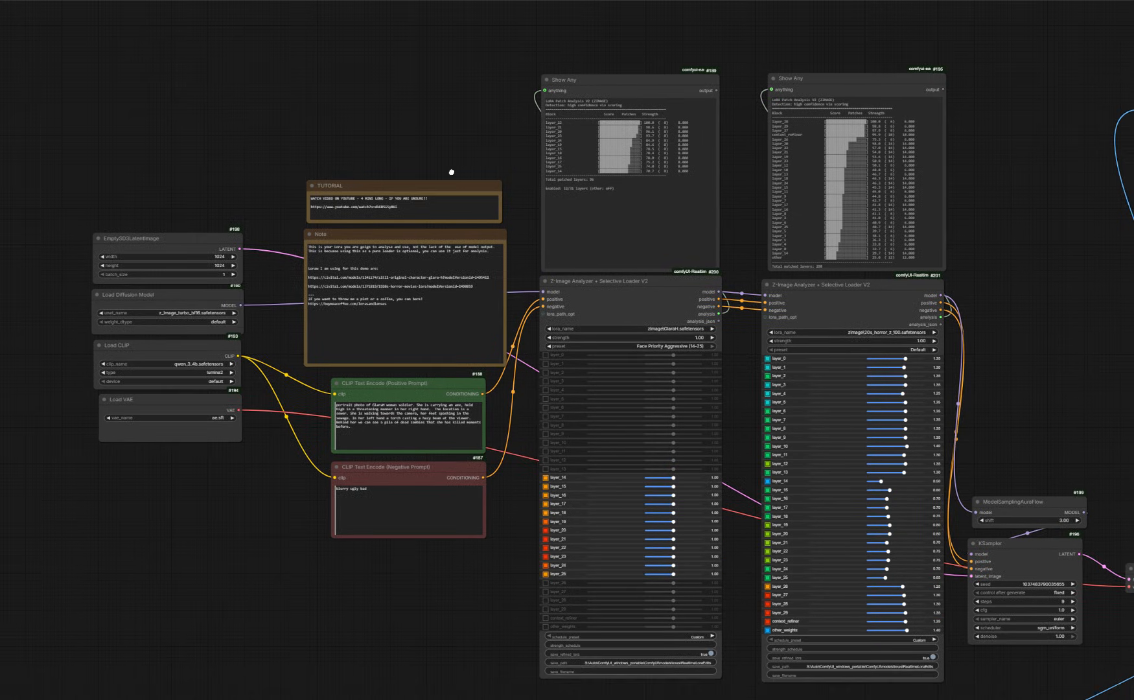
pyautogui.scroll(1, 491, 177)
pyautogui.moveTo(446, 188); pyautogui.dragTo(459, 166)
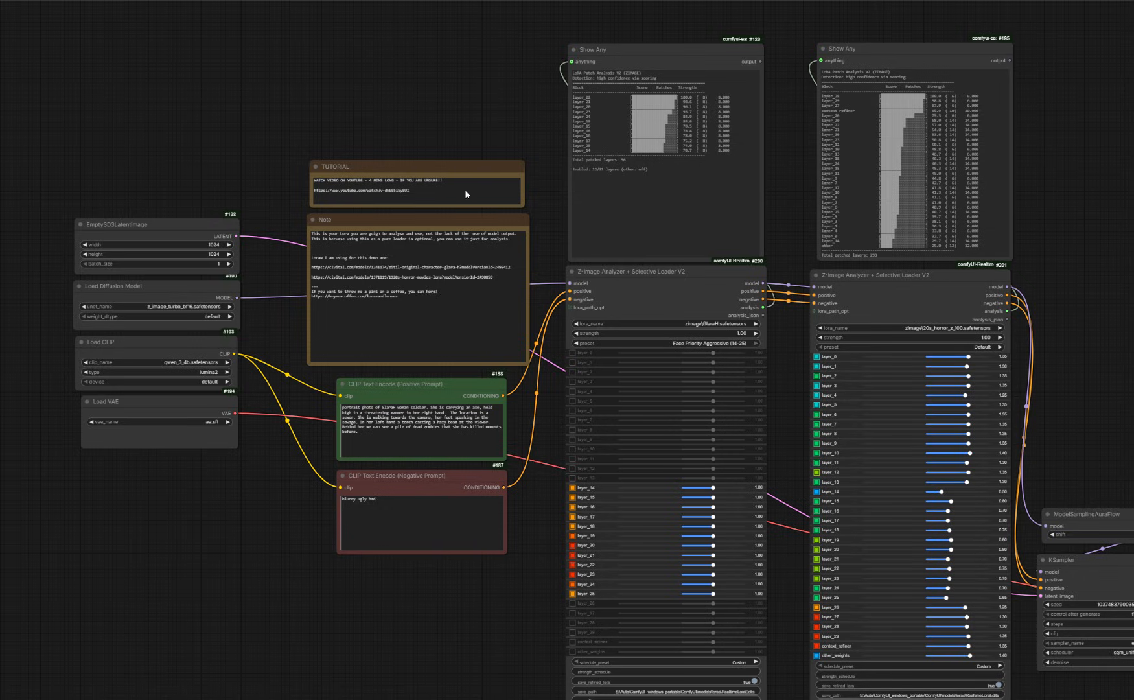
pyautogui.moveTo(578, 165); pyautogui.dragTo(456, 127)
pyautogui.scroll(5, 618, 261)
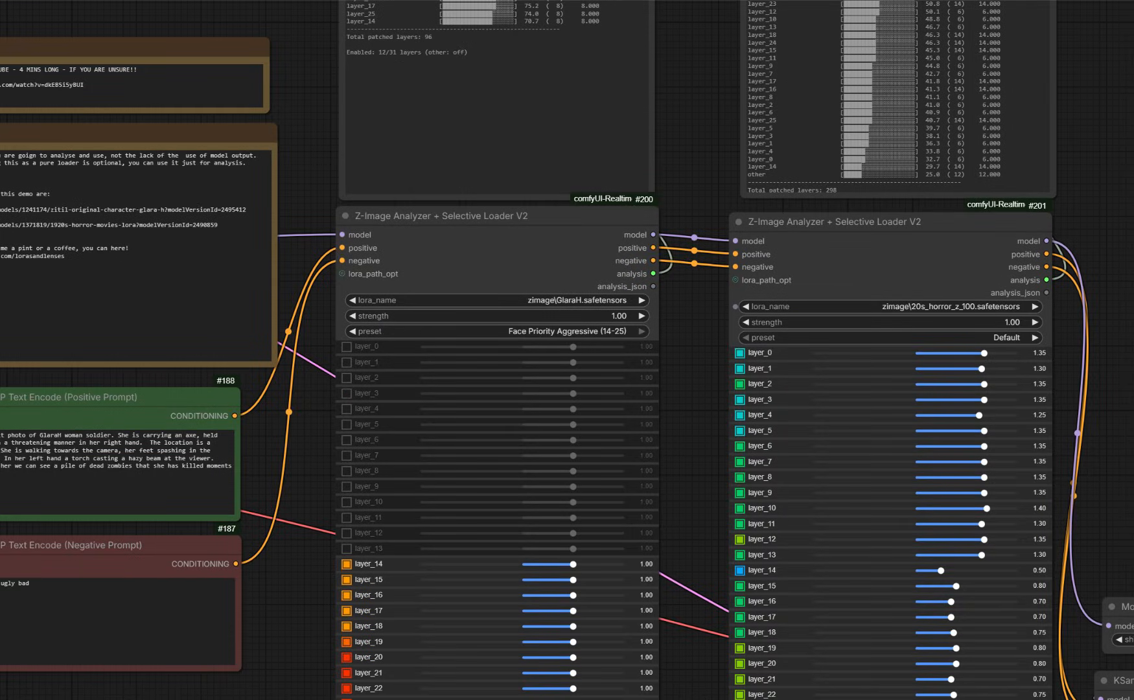
pyautogui.moveTo(443, 608); pyautogui.dragTo(430, 533)
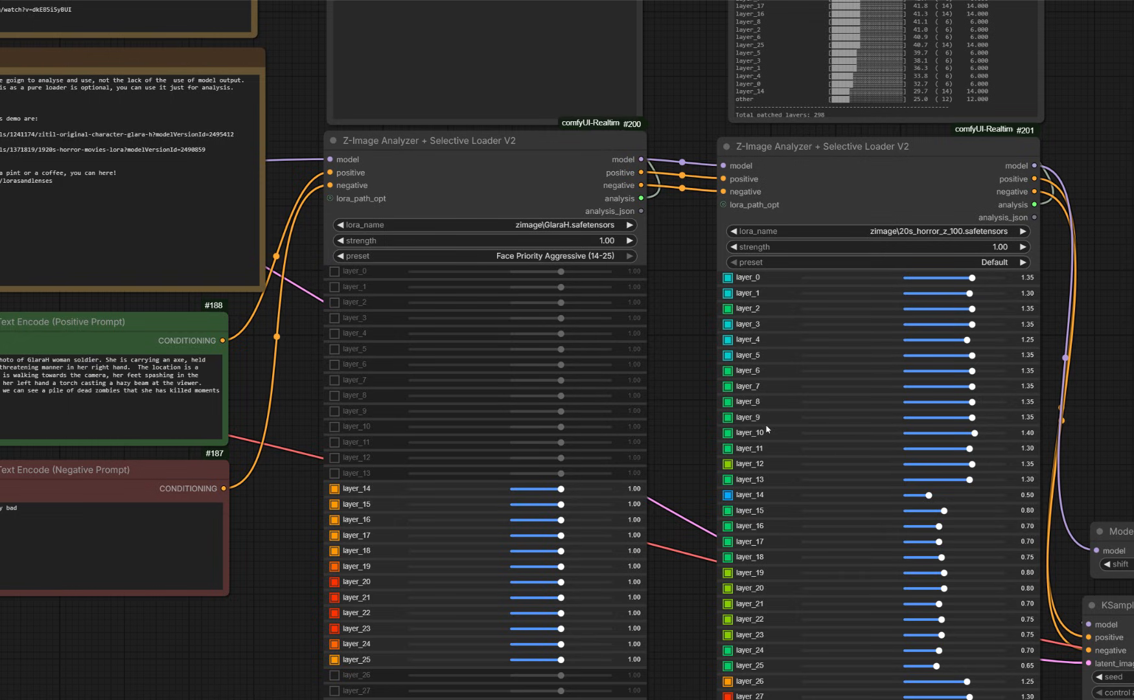
pyautogui.moveTo(766, 426); pyautogui.dragTo(762, 372)
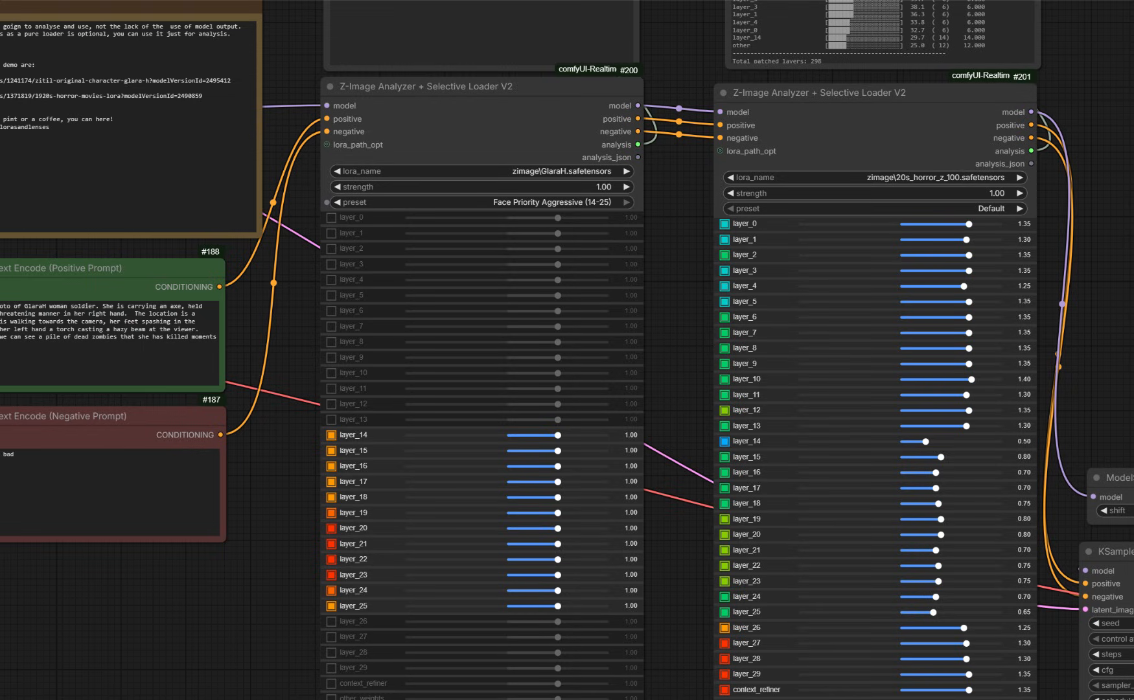
# Review the layer presets available in the GlaraH loader and the remaining layer and save settings of both loaders.
pyautogui.click(569, 202)
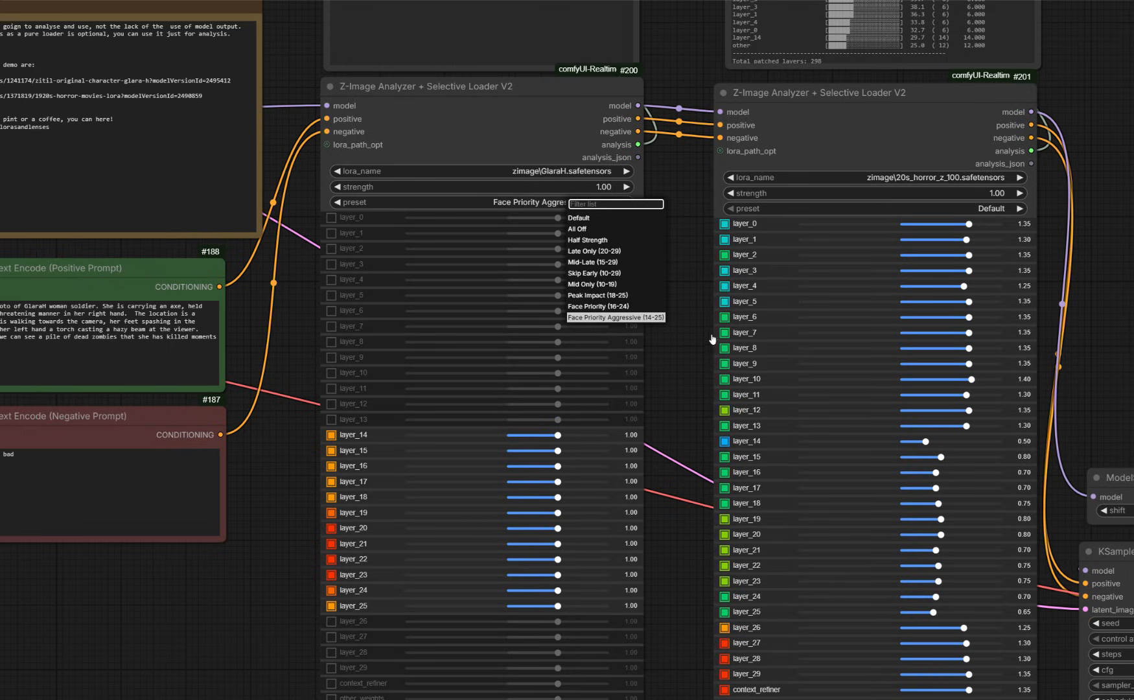
pyautogui.click(737, 348)
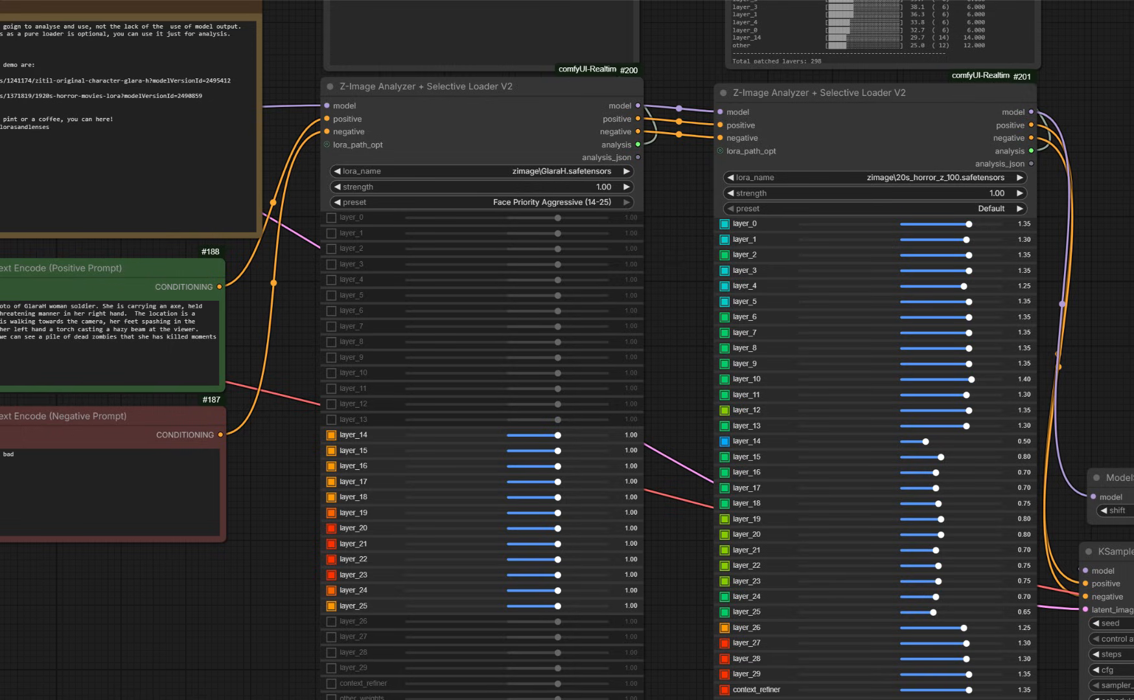
pyautogui.moveTo(769, 363); pyautogui.dragTo(771, 286)
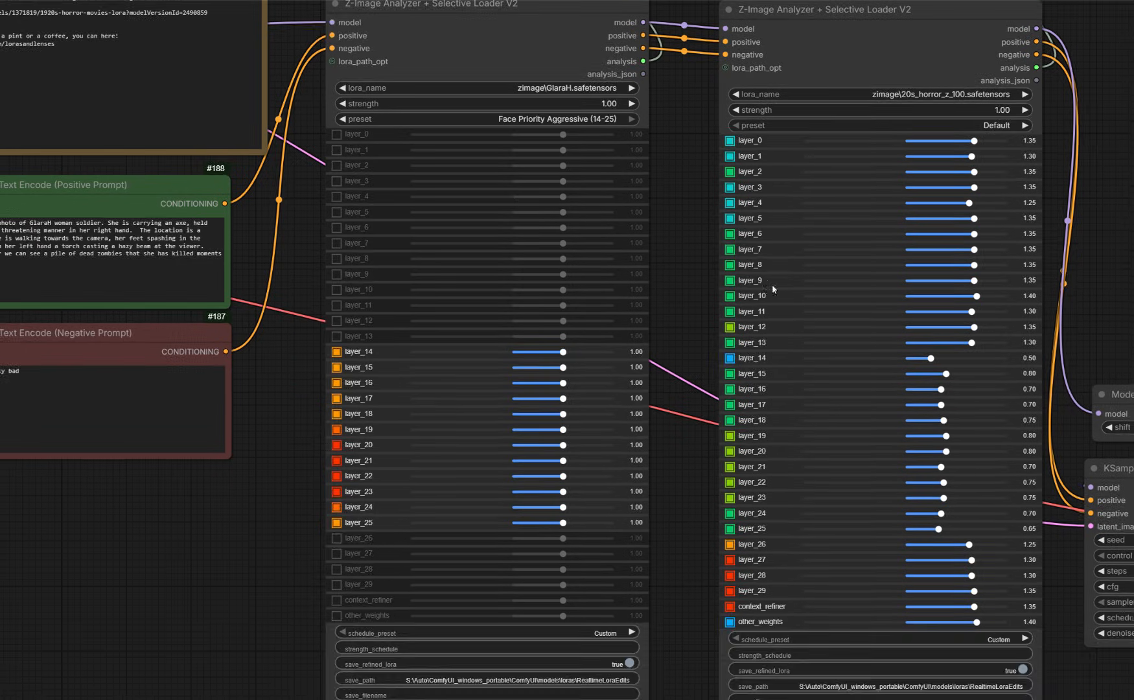
pyautogui.scroll(-2, 767, 288)
pyautogui.scroll(2, 767, 287)
pyautogui.scroll(-1, 767, 292)
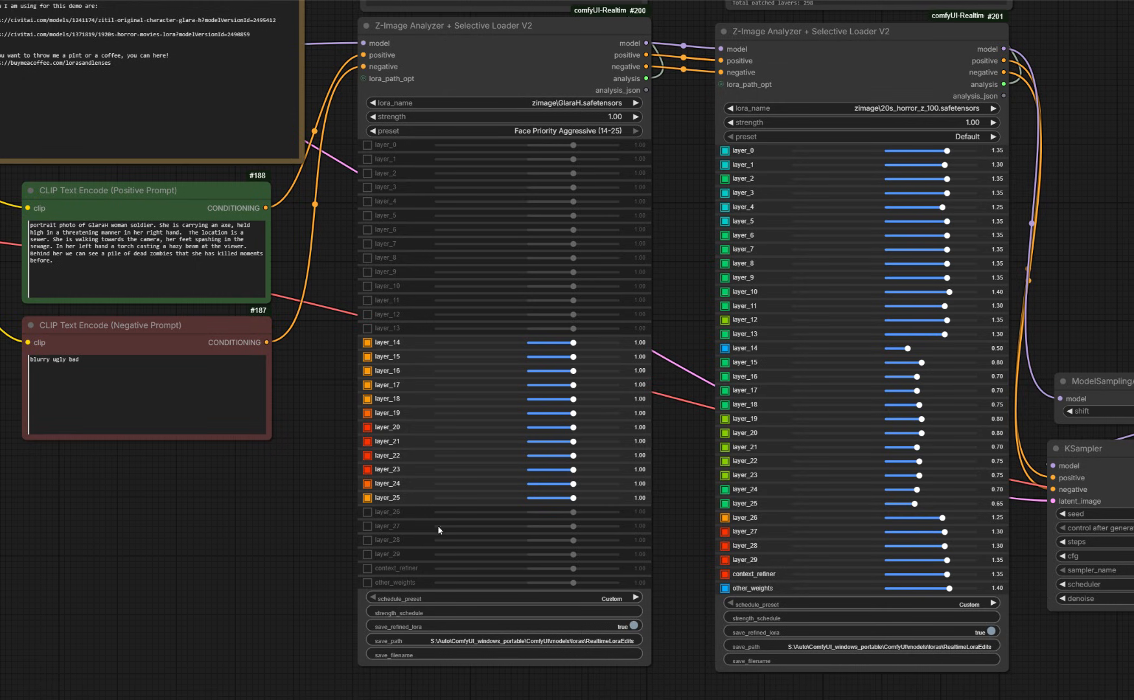
# Run the second workflow with its adjusted layer strengths to generate a new image.
pyautogui.moveTo(1106, 298); pyautogui.dragTo(774, 300)
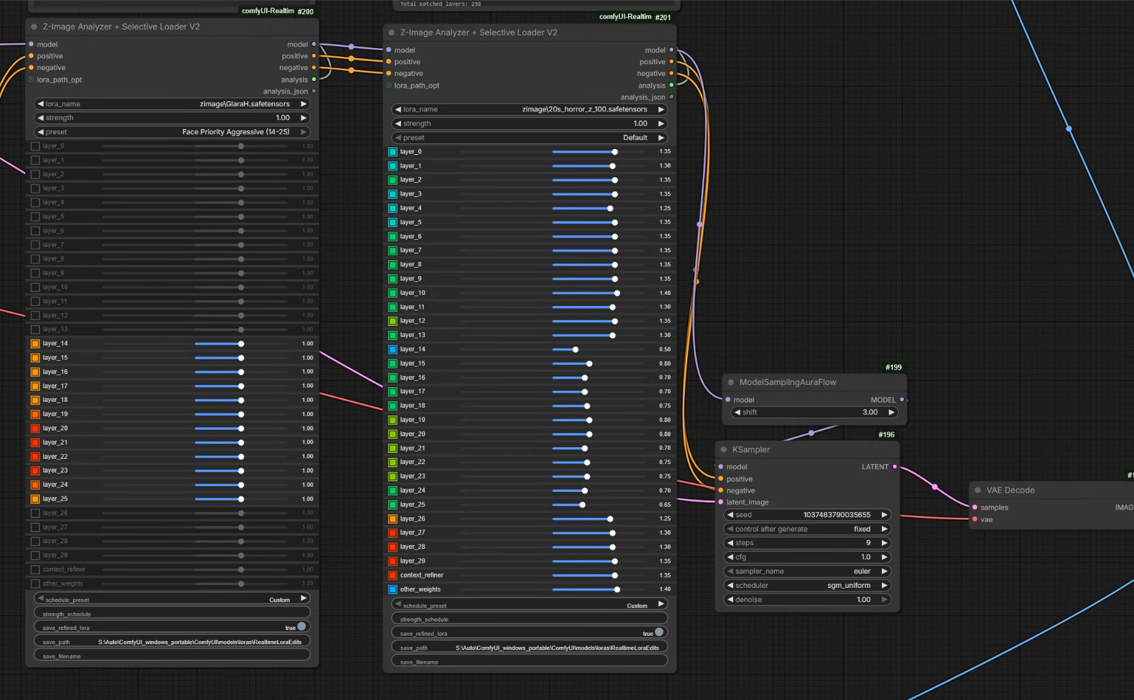
pyautogui.scroll(-3, 319, 209)
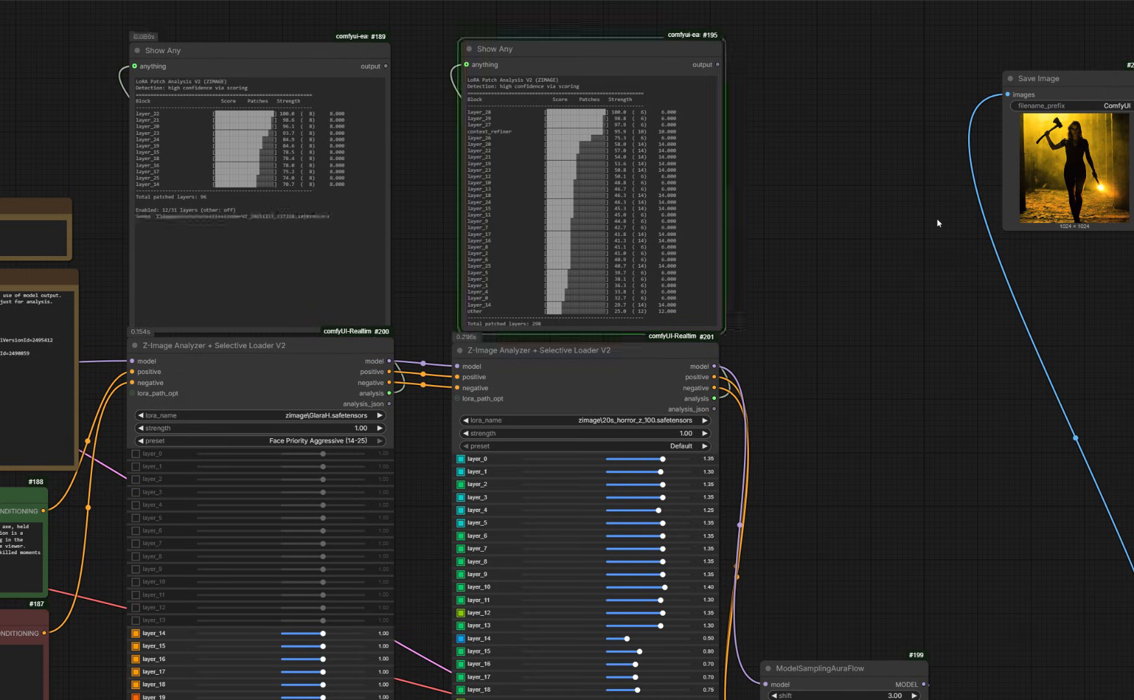
pyautogui.scroll(-10, 916, 233)
pyautogui.scroll(12, 917, 232)
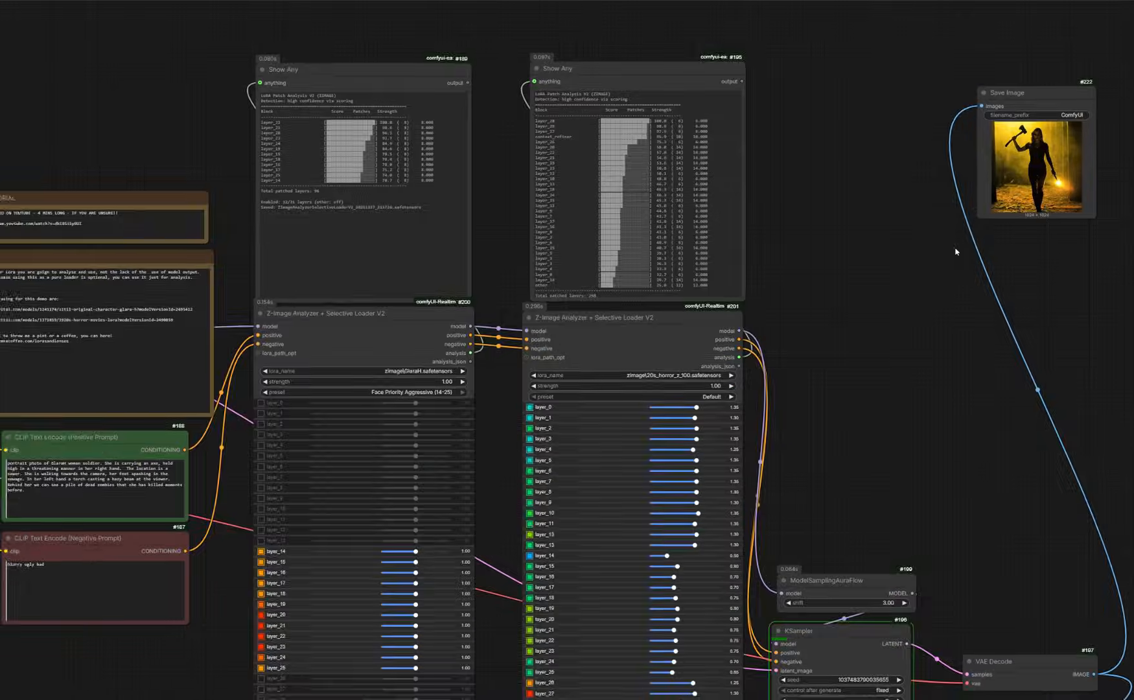
# Examine the face, axe and torch in the image generated with adjusted layer strengths.
pyautogui.scroll(12, 657, 199)
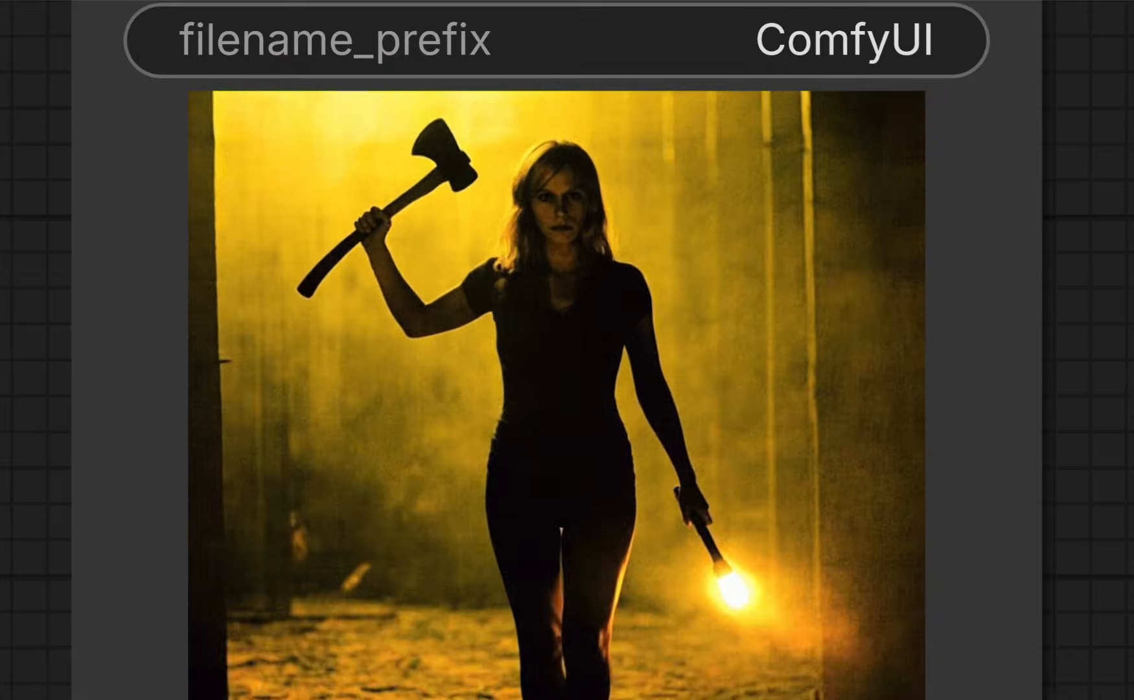
pyautogui.scroll(-1, 601, 211)
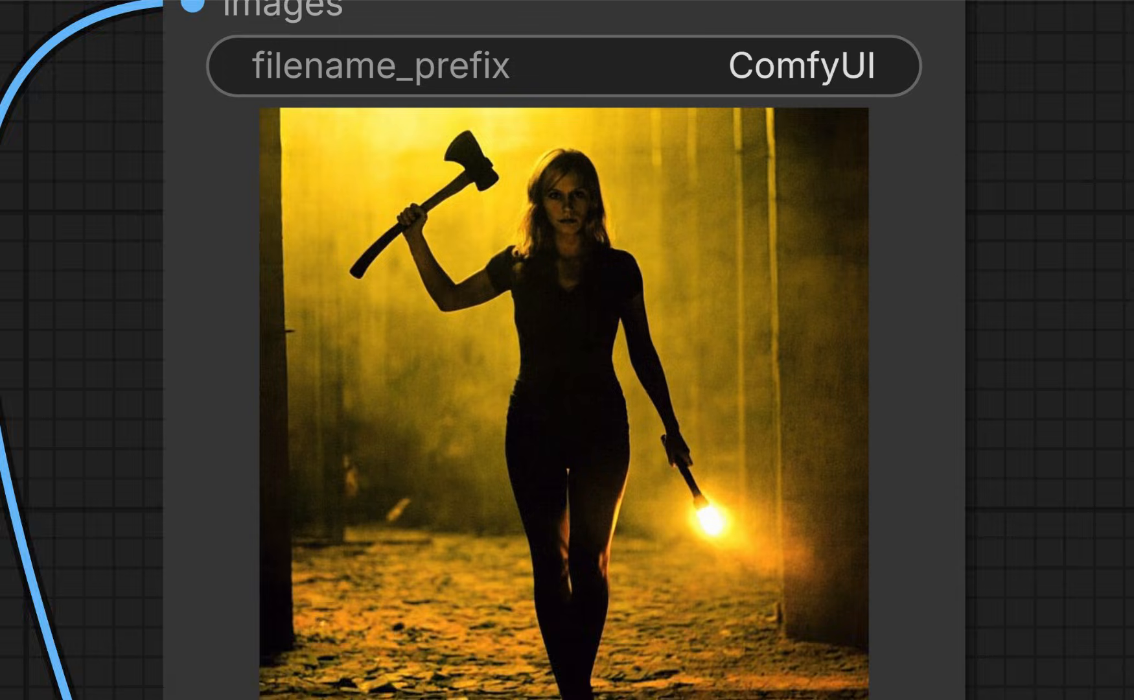
pyautogui.scroll(3, 603, 214)
pyautogui.scroll(-4, 642, 224)
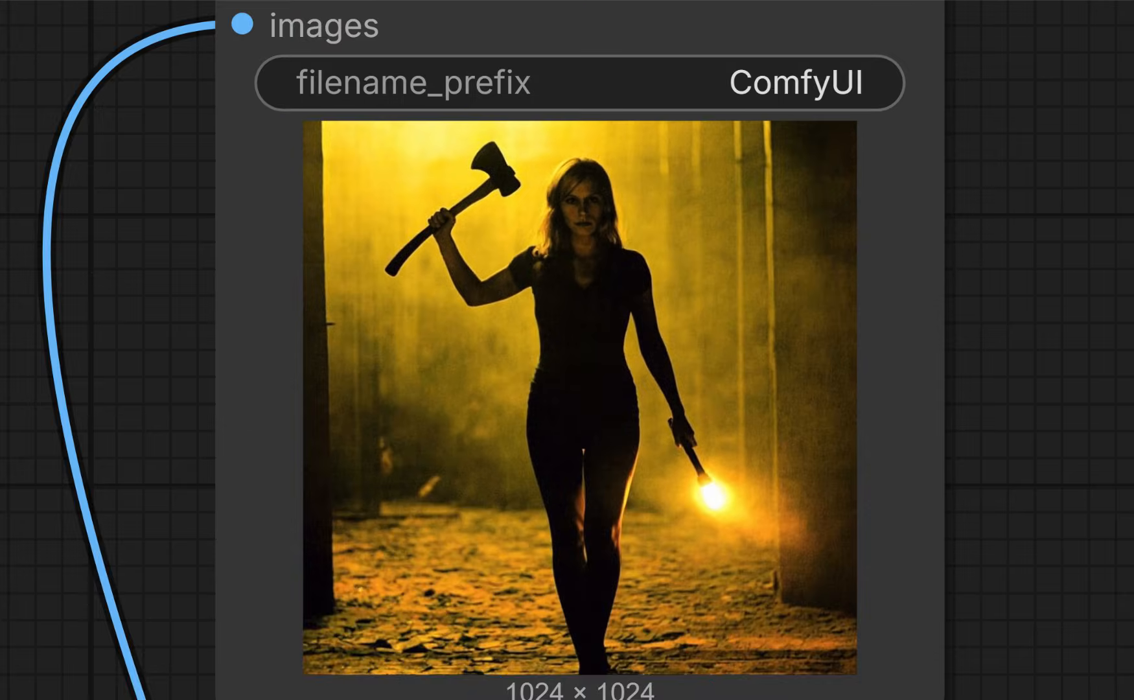
pyautogui.scroll(3, 619, 209)
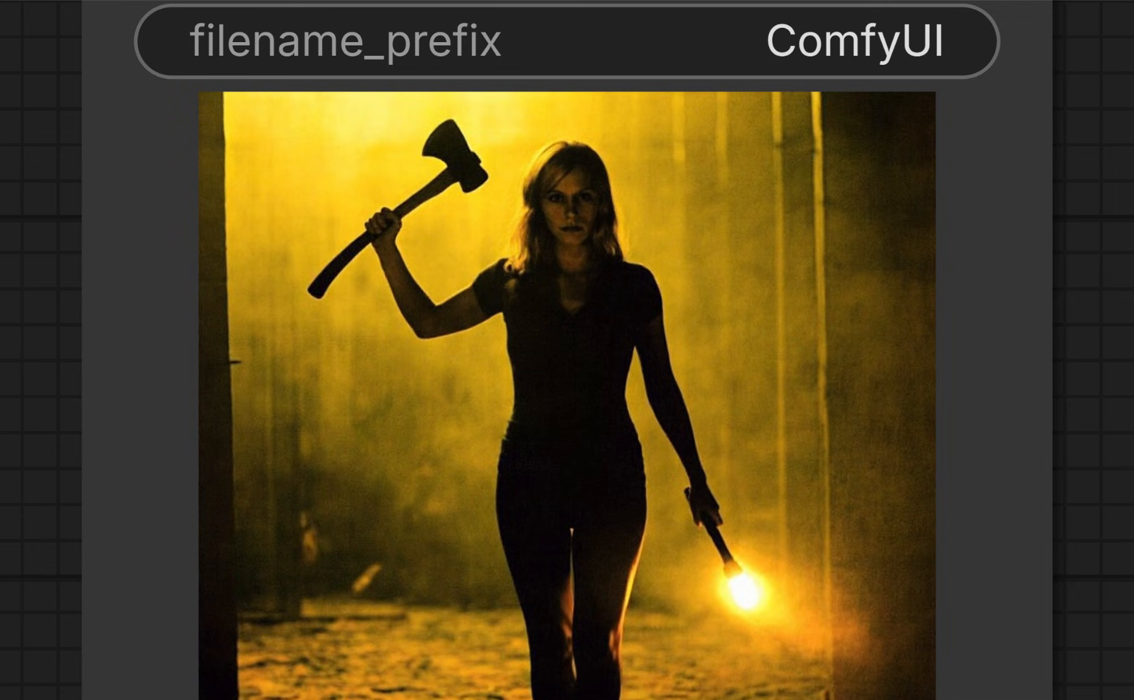
pyautogui.scroll(2, 566, 202)
pyautogui.scroll(-5, 566, 202)
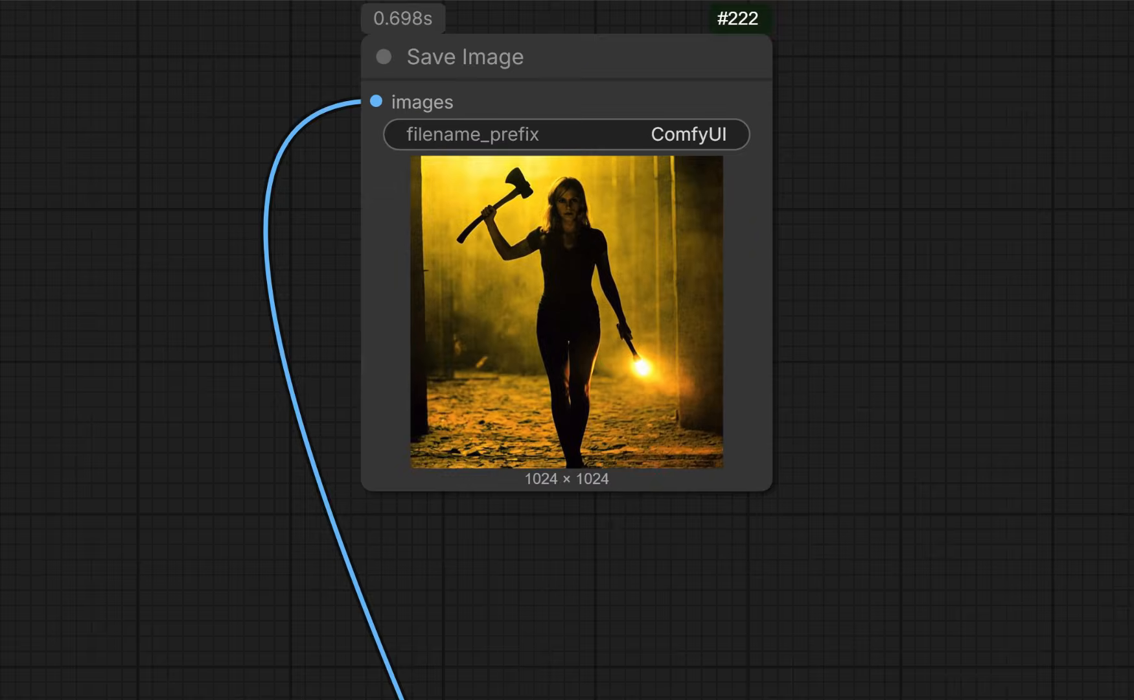
# Re-enable only the Save Image node of the bypassed first workflow and inspect its image for comparison.
pyautogui.moveTo(304, 369); pyautogui.dragTo(833, 379)
pyautogui.scroll(-6, 706, 360)
pyautogui.moveTo(678, 389); pyautogui.dragTo(1076, 345)
pyautogui.scroll(-5, 654, 331)
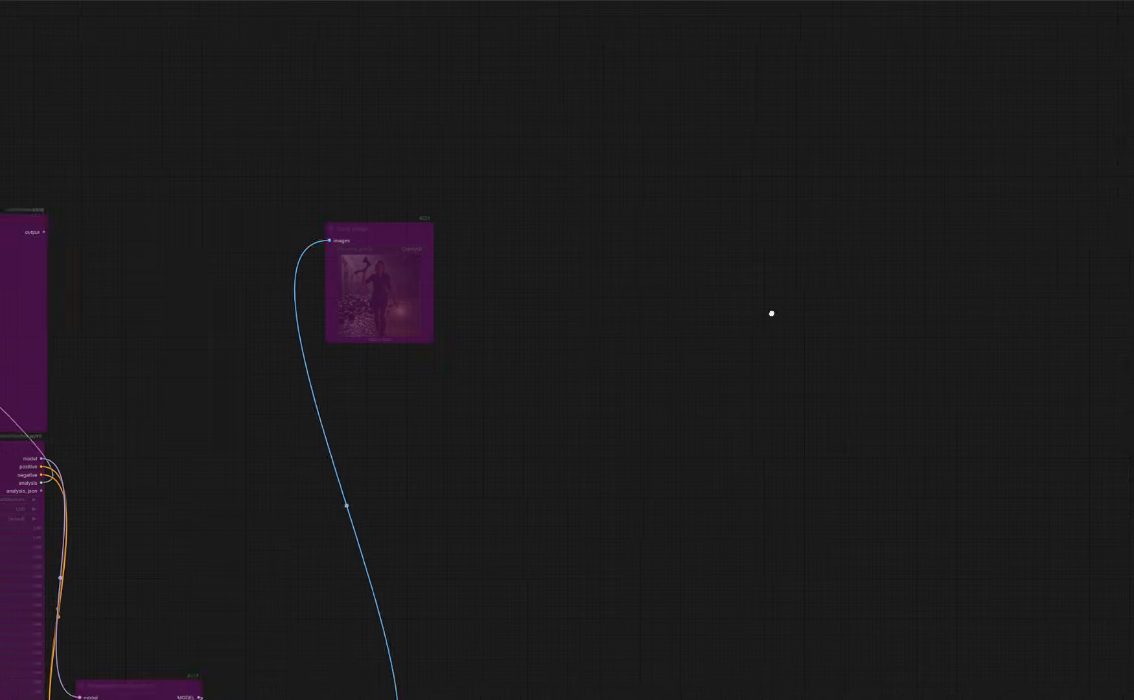
pyautogui.moveTo(771, 313); pyautogui.dragTo(917, 313)
pyautogui.scroll(11, 540, 231)
pyautogui.click(539, 230)
pyautogui.hotkey('ctrl', 'b')
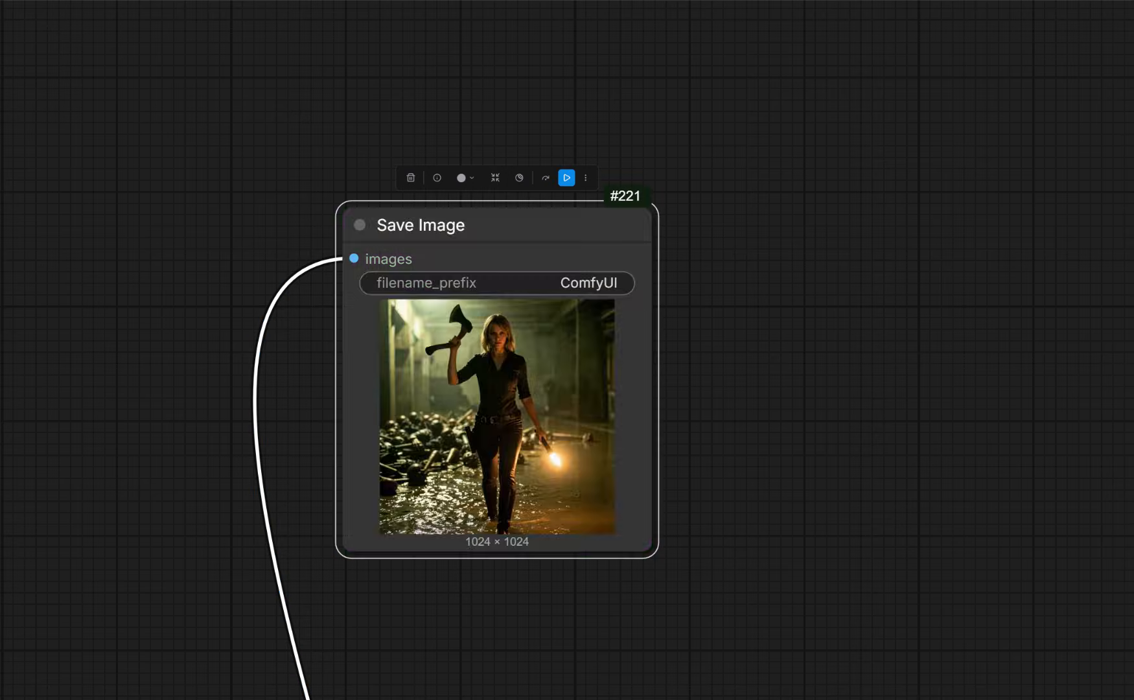
pyautogui.scroll(5, 524, 397)
pyautogui.scroll(-16, 478, 380)
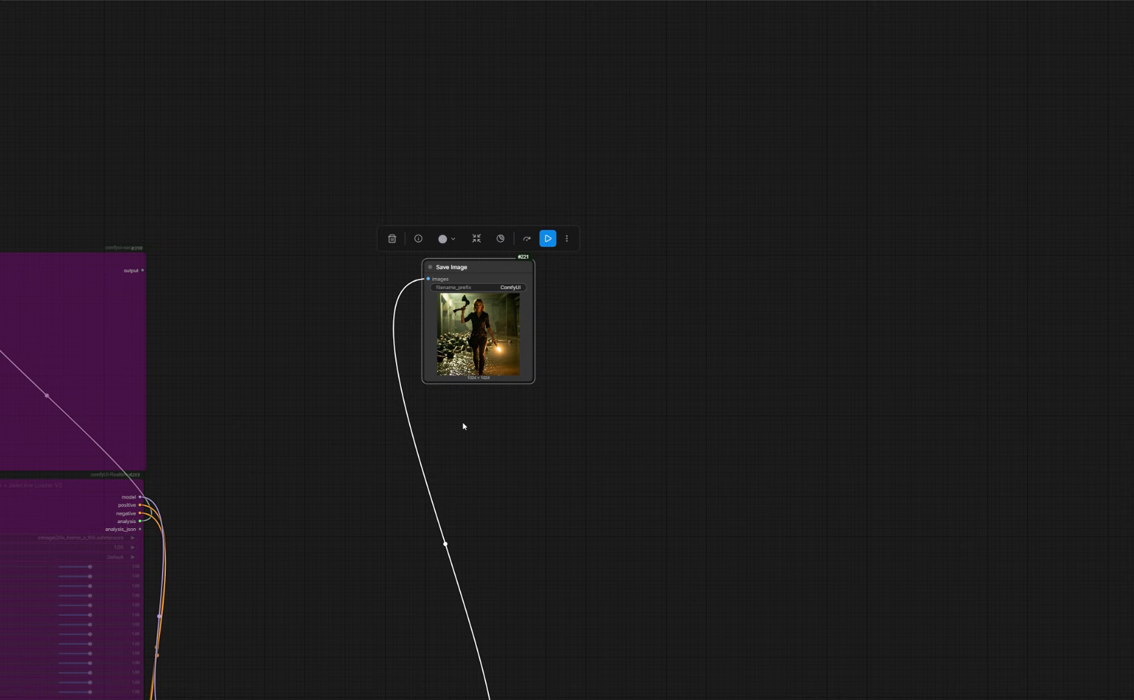
pyautogui.moveTo(463, 426); pyautogui.dragTo(842, 270)
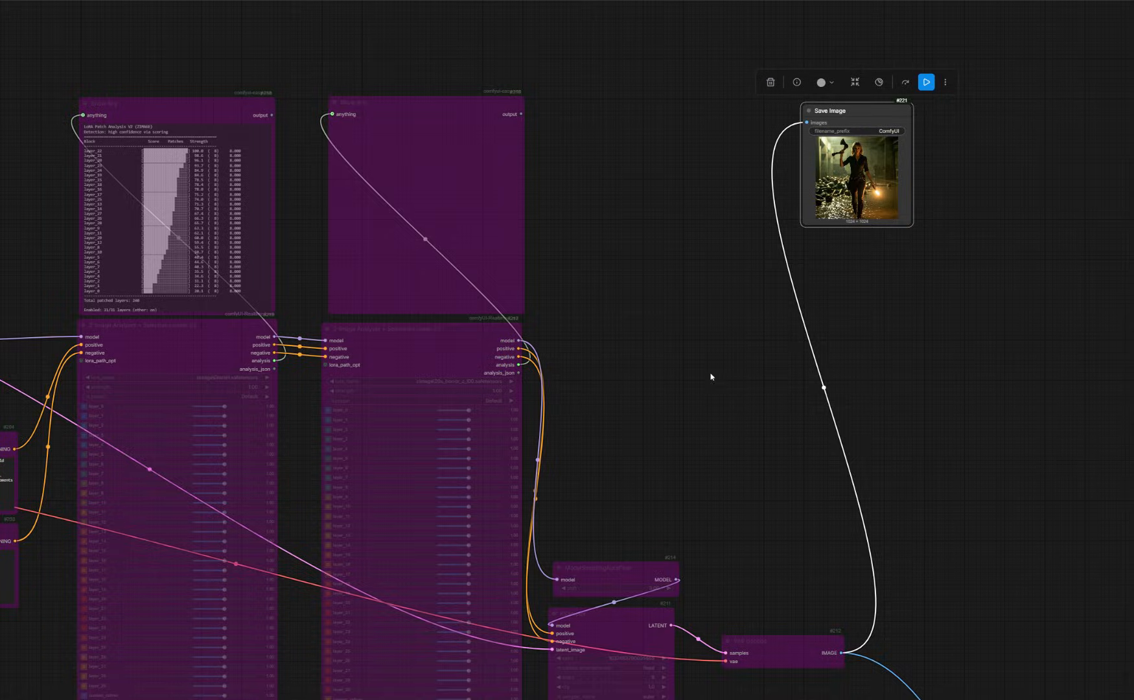
# Re-enable the remaining bypassed nodes of the first workflow with uniform 1.00 layer strengths and run it to generate a new image.
pyautogui.moveTo(1001, 552); pyautogui.dragTo(835, 228)
pyautogui.scroll(-4, 913, 316)
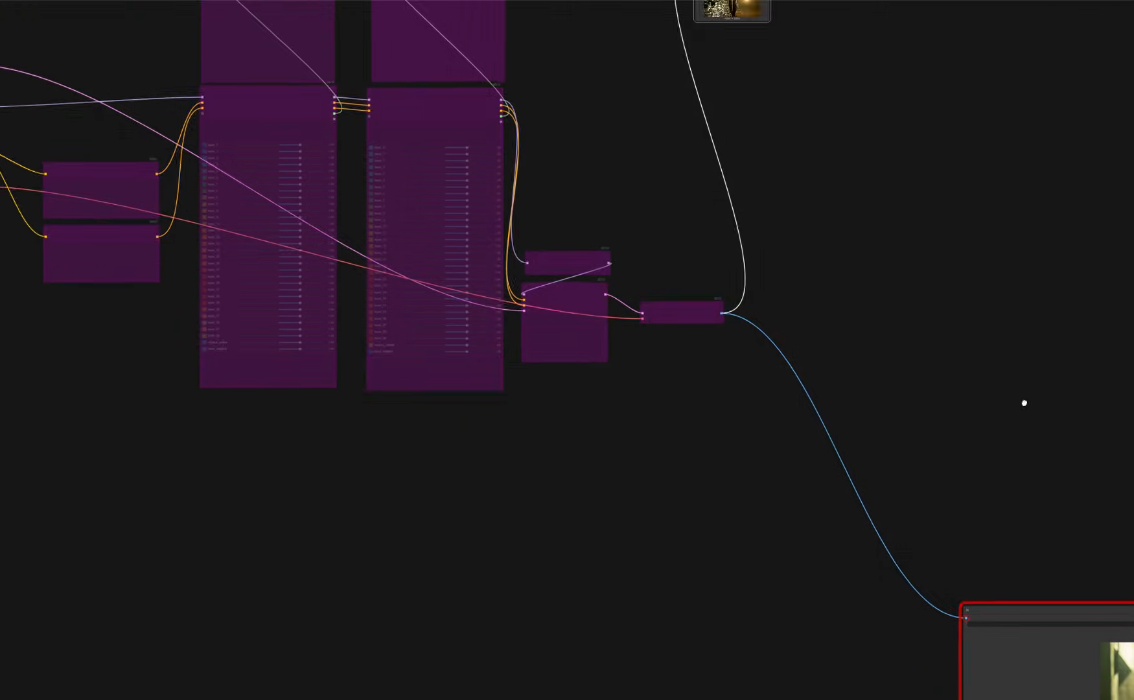
pyautogui.moveTo(1023, 403); pyautogui.dragTo(1128, 610)
pyautogui.click(627, 302)
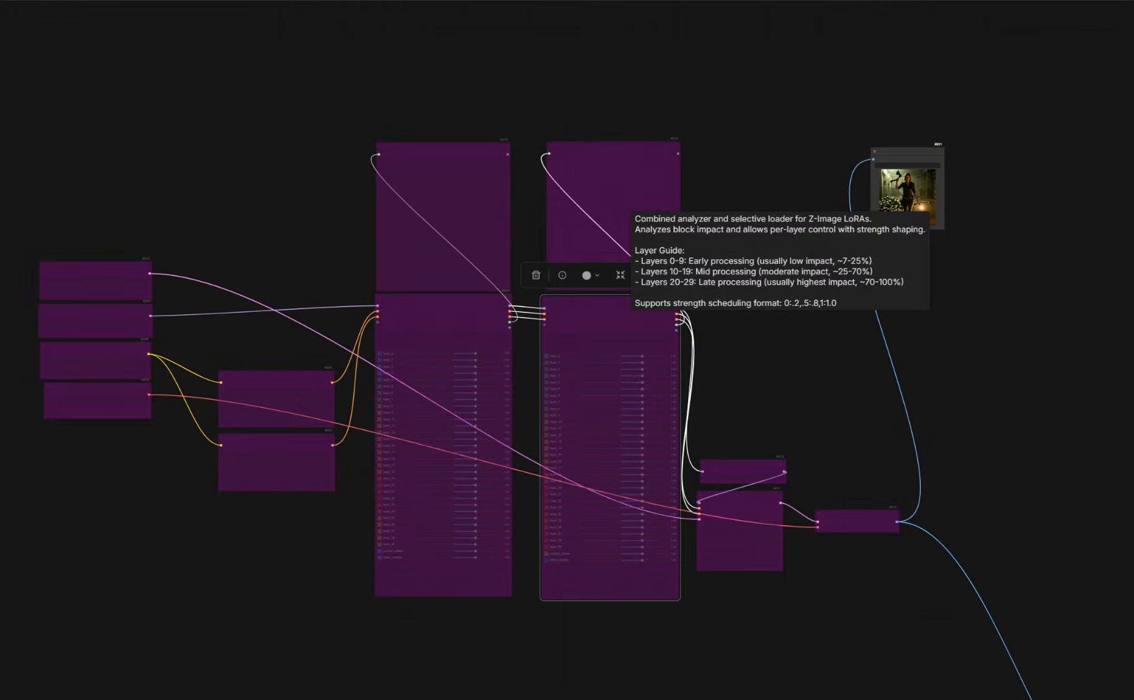
pyautogui.click(257, 137)
pyautogui.moveTo(93, 75); pyautogui.dragTo(904, 612)
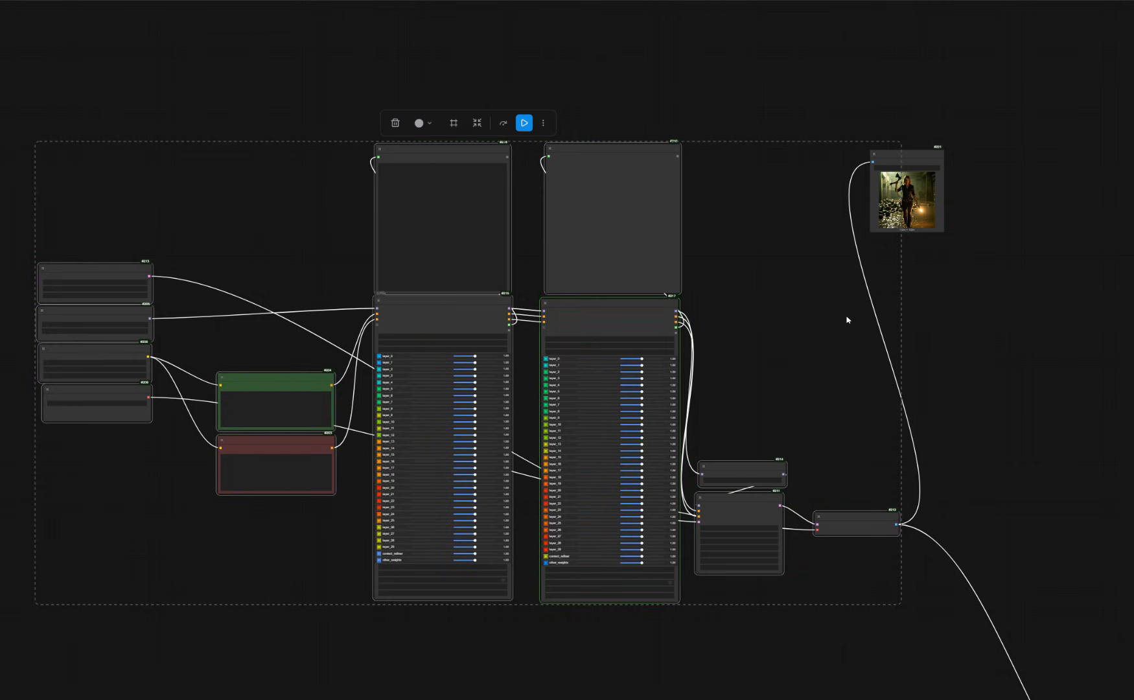
pyautogui.scroll(4, 848, 317)
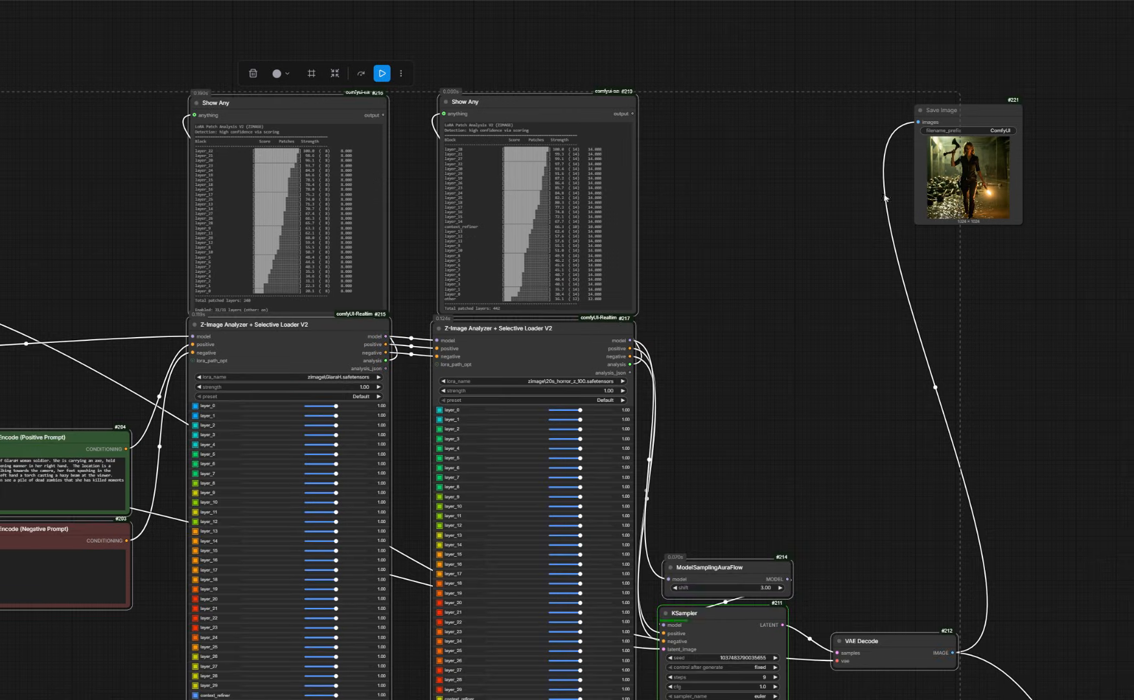
pyautogui.scroll(2, 856, 168)
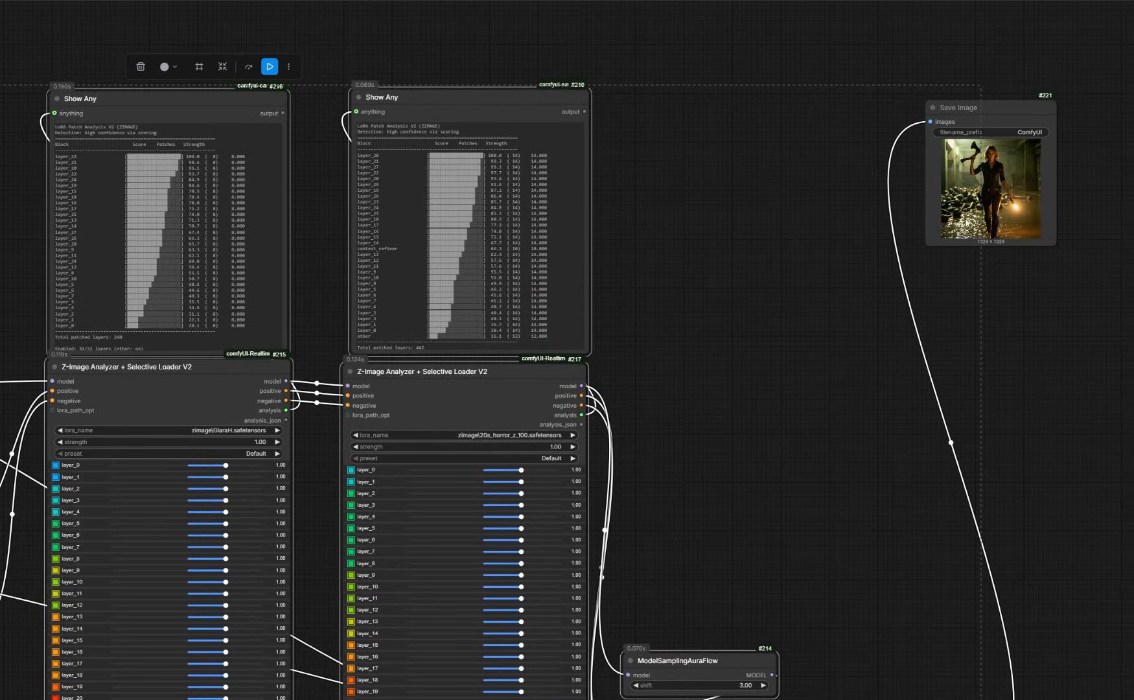
# Examine the face, axe and torch in the image generated with uniform layer strengths.
pyautogui.scroll(5, 980, 208)
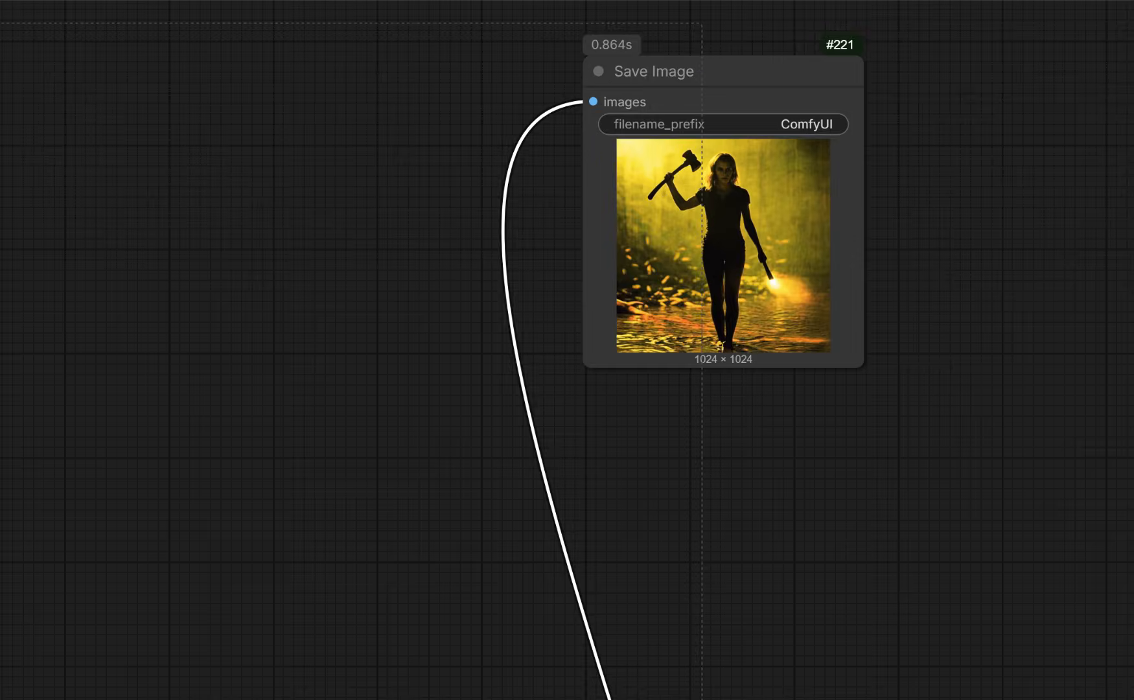
pyautogui.scroll(10, 747, 185)
pyautogui.scroll(5, 720, 135)
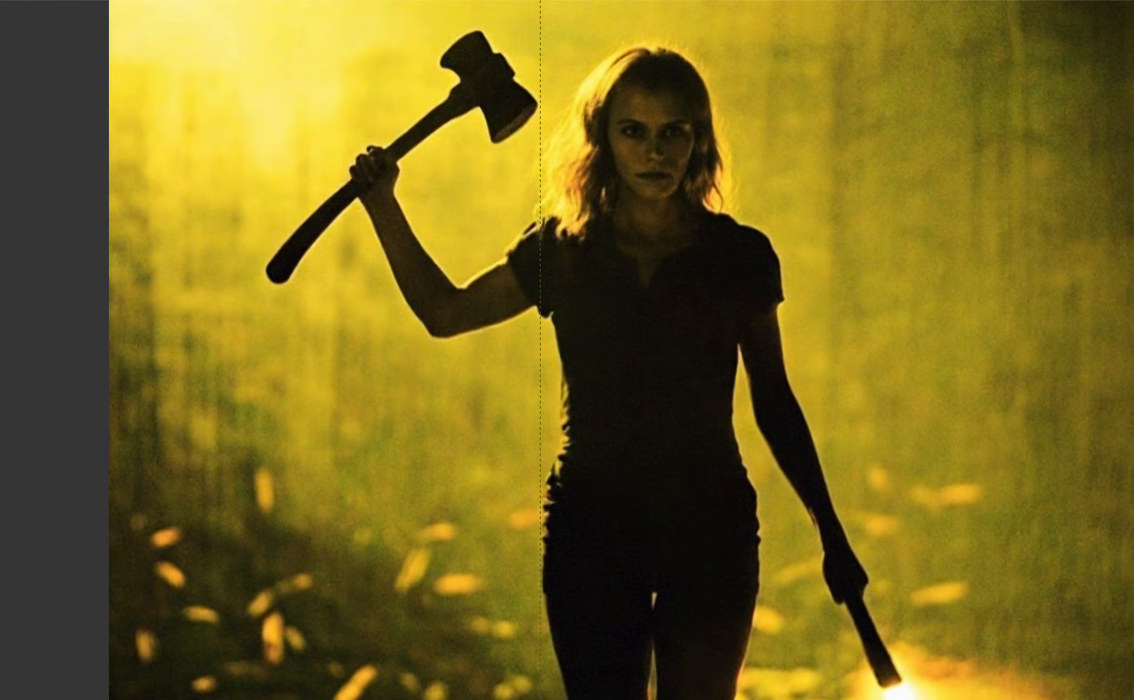
pyautogui.scroll(-2, 486, 168)
pyautogui.scroll(-2, 495, 150)
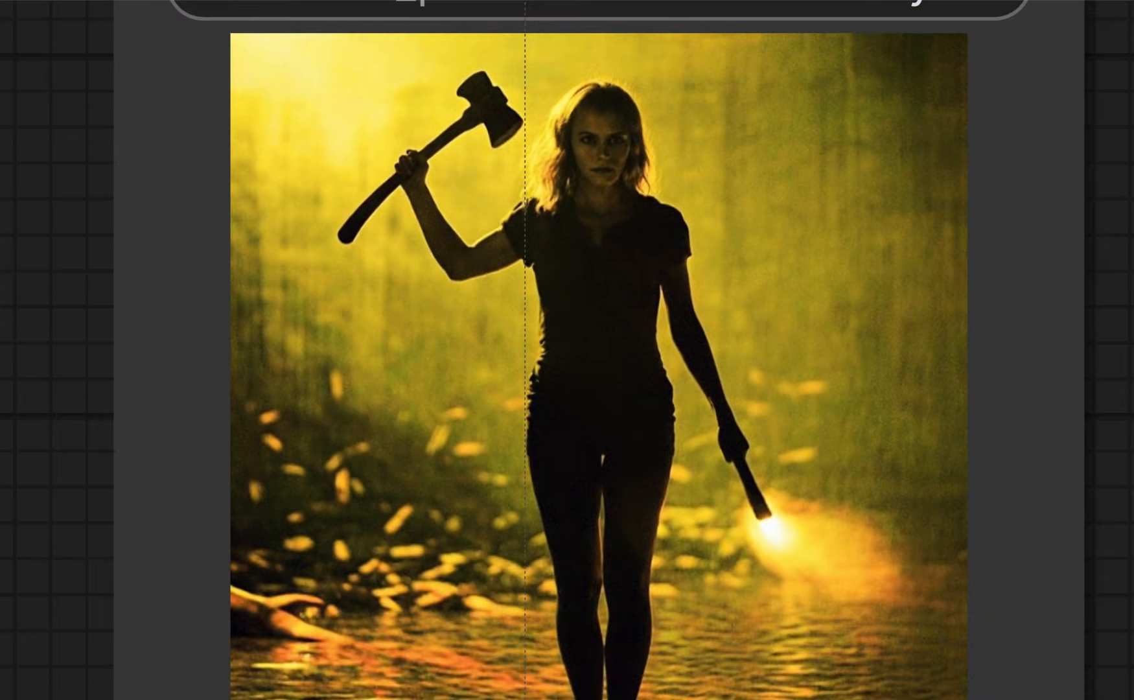
pyautogui.scroll(-10, 935, 65)
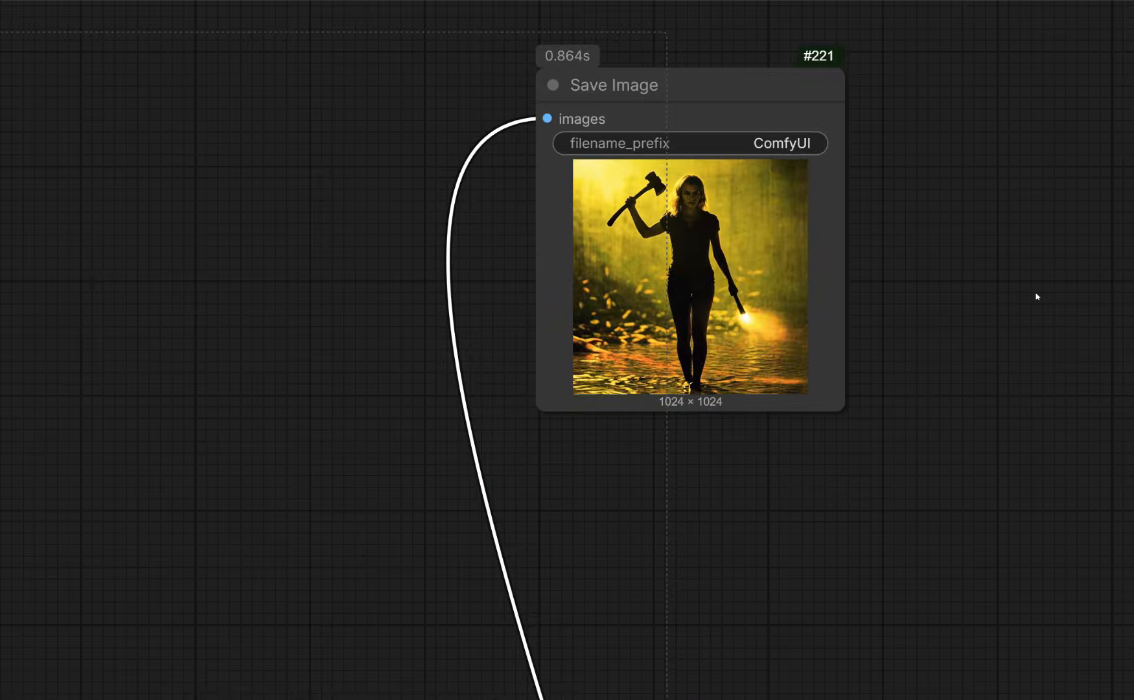
# Select every node of the first workflow, from the model loaders to VAE Decode and Save Image, and bypass them.
pyautogui.moveTo(1035, 296); pyautogui.dragTo(927, 318)
pyautogui.press('.')
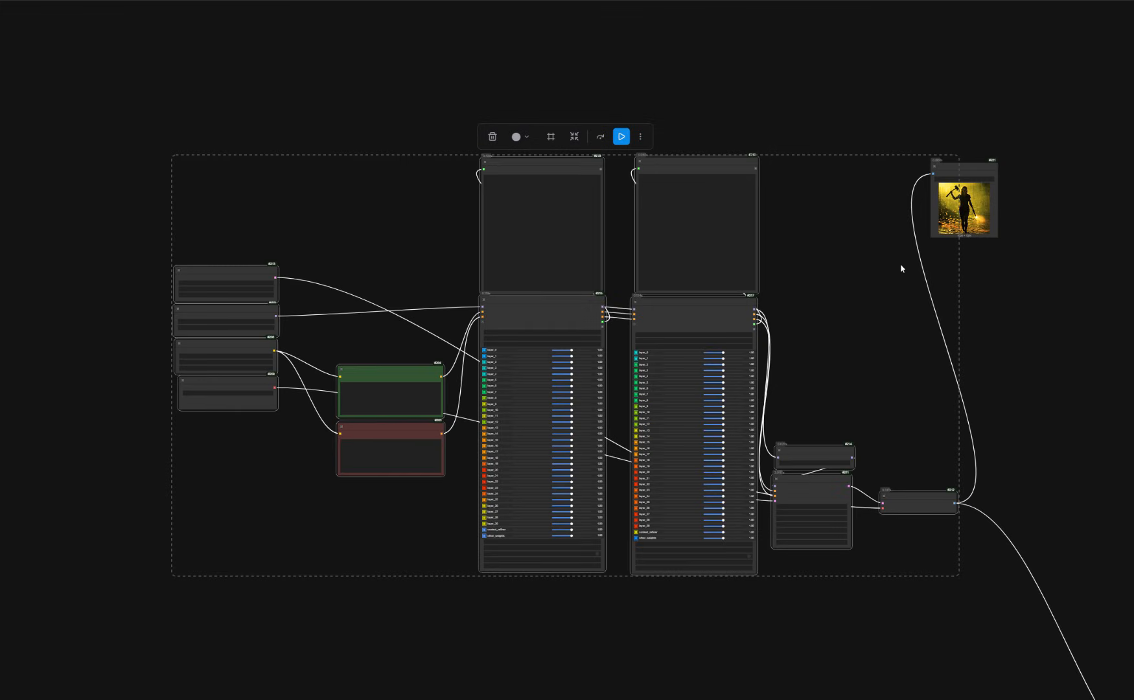
pyautogui.moveTo(228, 104); pyautogui.dragTo(982, 632)
# Examine the second workflow's saved image, then the layer, schedule and save_refined_lora settings of its two Z-Image Analyzer loaders.
pyautogui.scroll(-5, 1120, 429)
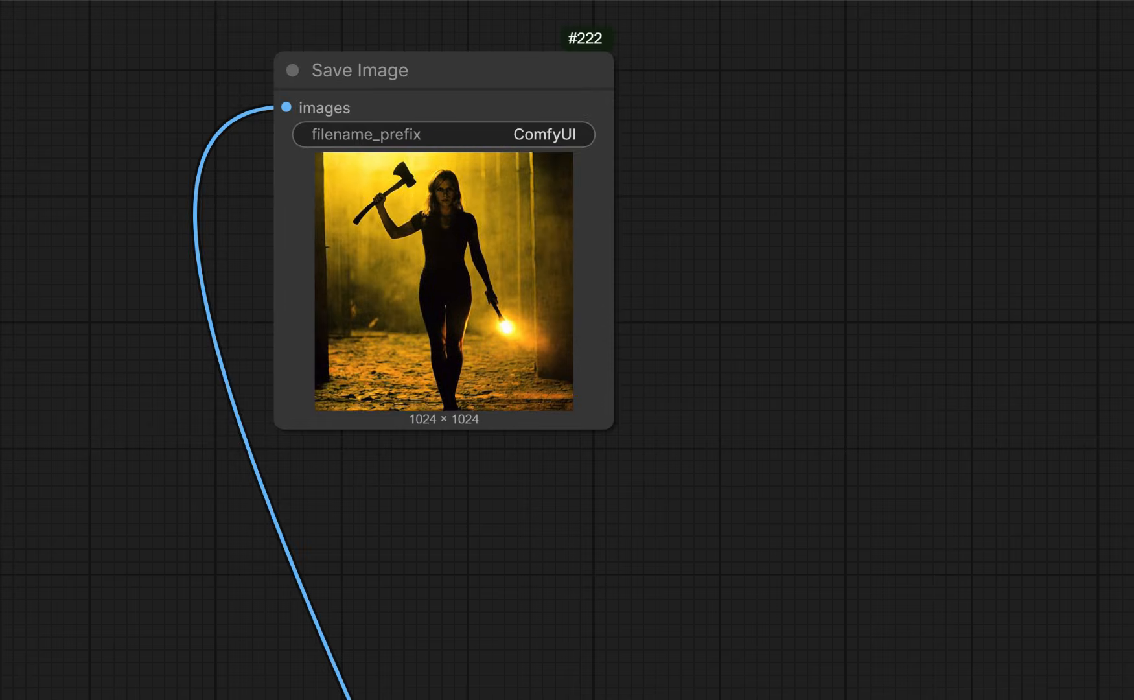
pyautogui.scroll(-15, 470, 146)
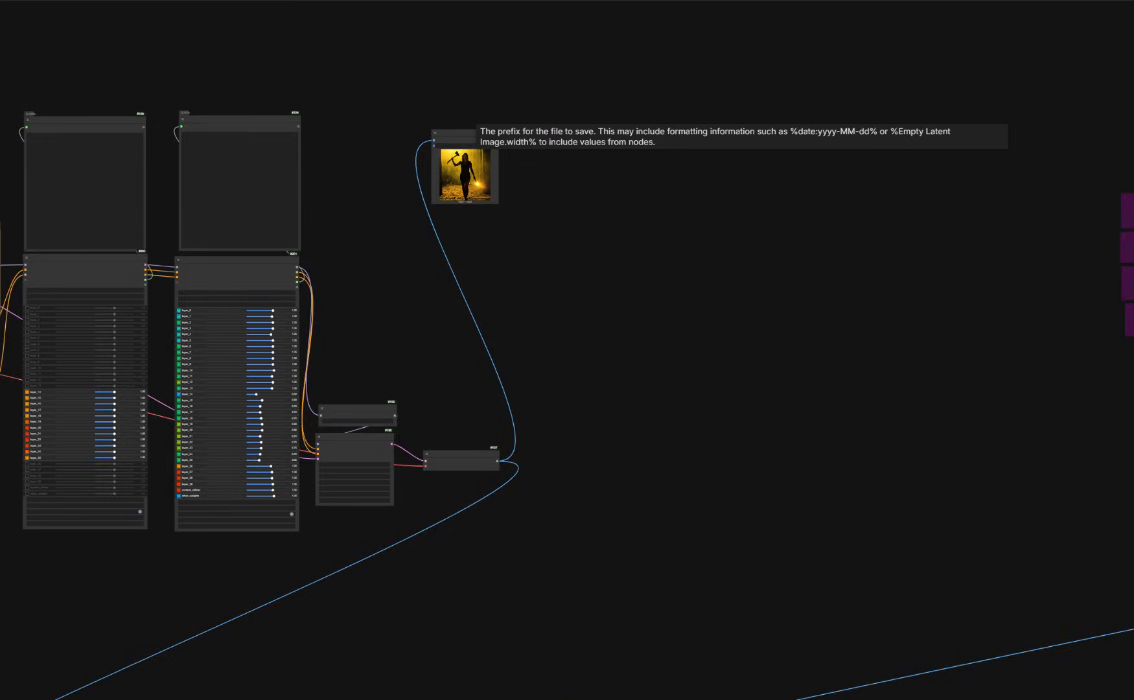
pyautogui.moveTo(688, 338); pyautogui.dragTo(917, 358)
pyautogui.scroll(2, 729, 319)
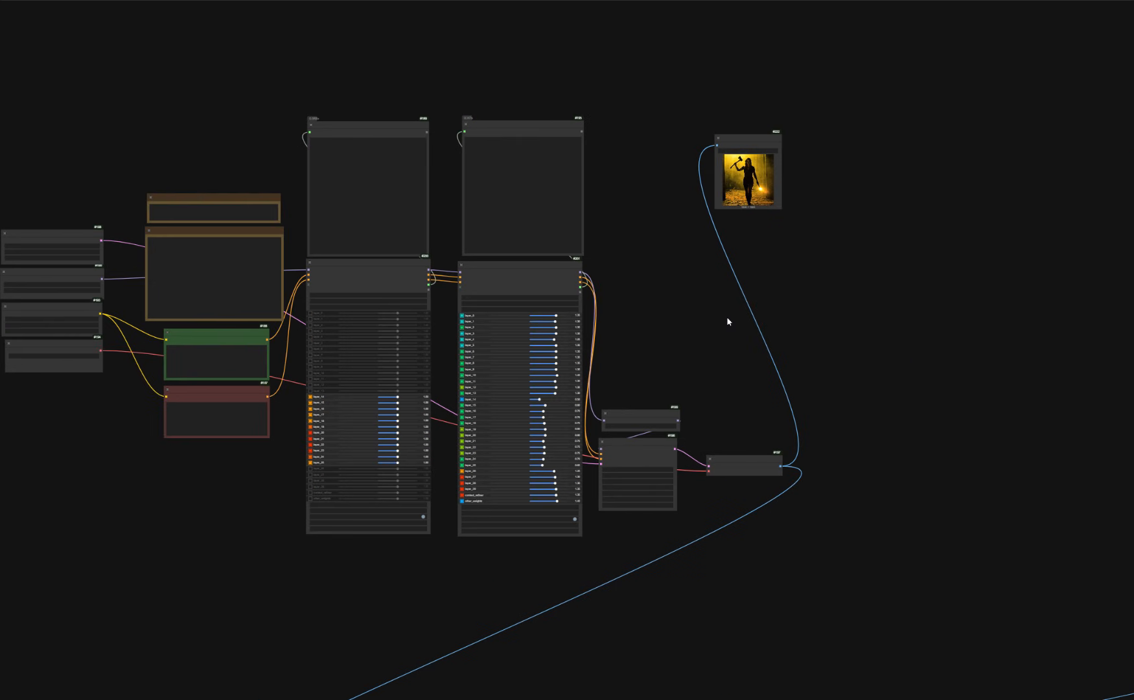
pyautogui.moveTo(750, 335); pyautogui.dragTo(952, 332)
pyautogui.scroll(2, 797, 350)
pyautogui.scroll(1, 853, 360)
pyautogui.scroll(1, 855, 337)
pyautogui.scroll(2, 669, 487)
pyautogui.moveTo(631, 582); pyautogui.dragTo(730, 295)
pyautogui.scroll(1, 516, 494)
pyautogui.scroll(3, 517, 494)
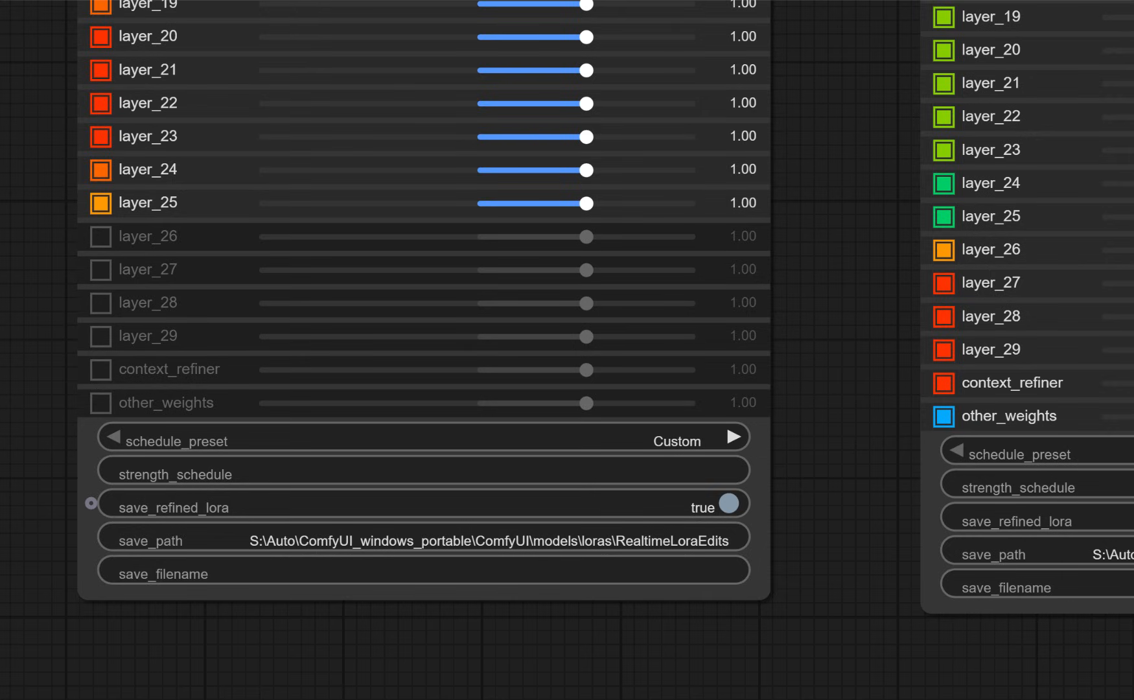
pyautogui.scroll(-2, 532, 503)
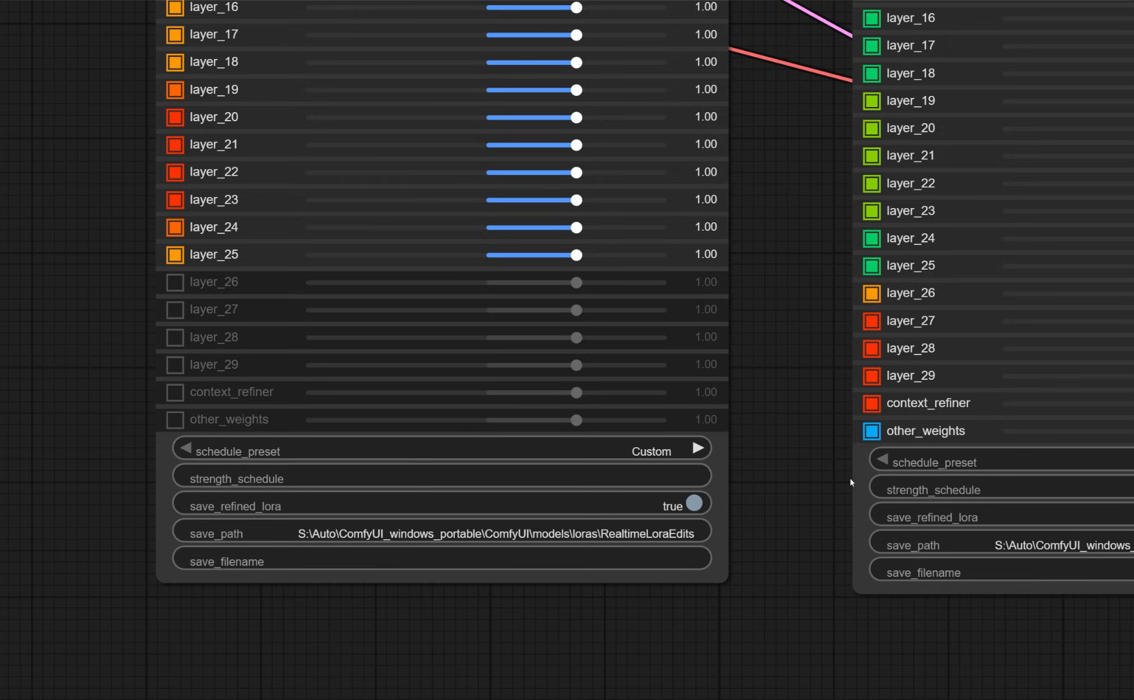
pyautogui.moveTo(853, 481); pyautogui.dragTo(720, 477)
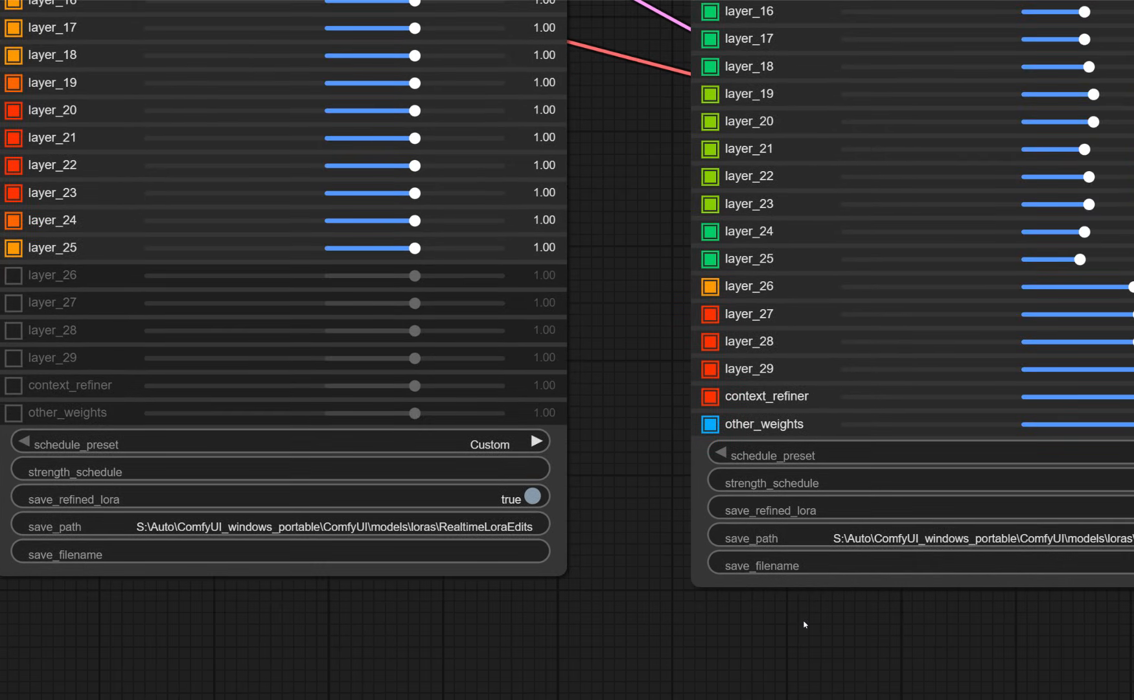
pyautogui.moveTo(760, 611); pyautogui.dragTo(488, 617)
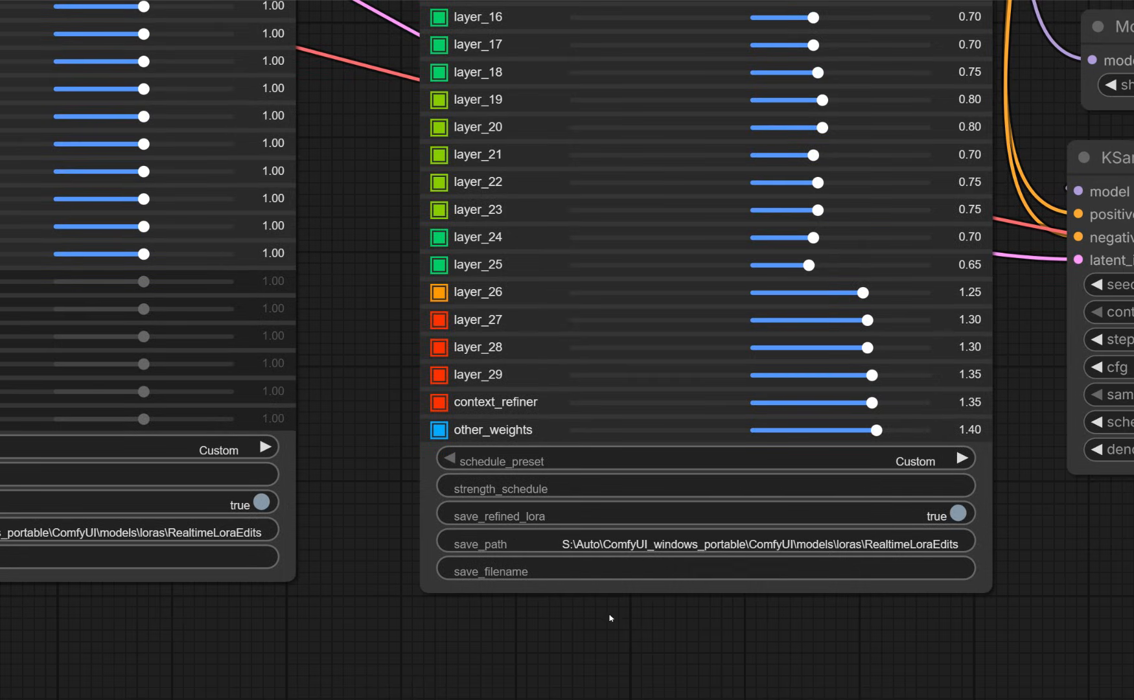
pyautogui.moveTo(847, 637); pyautogui.dragTo(697, 641)
# Bypass the second workflow's nodes, including its VAE Decode node, but leave its Save Image node active.
pyautogui.scroll(-15, 716, 628)
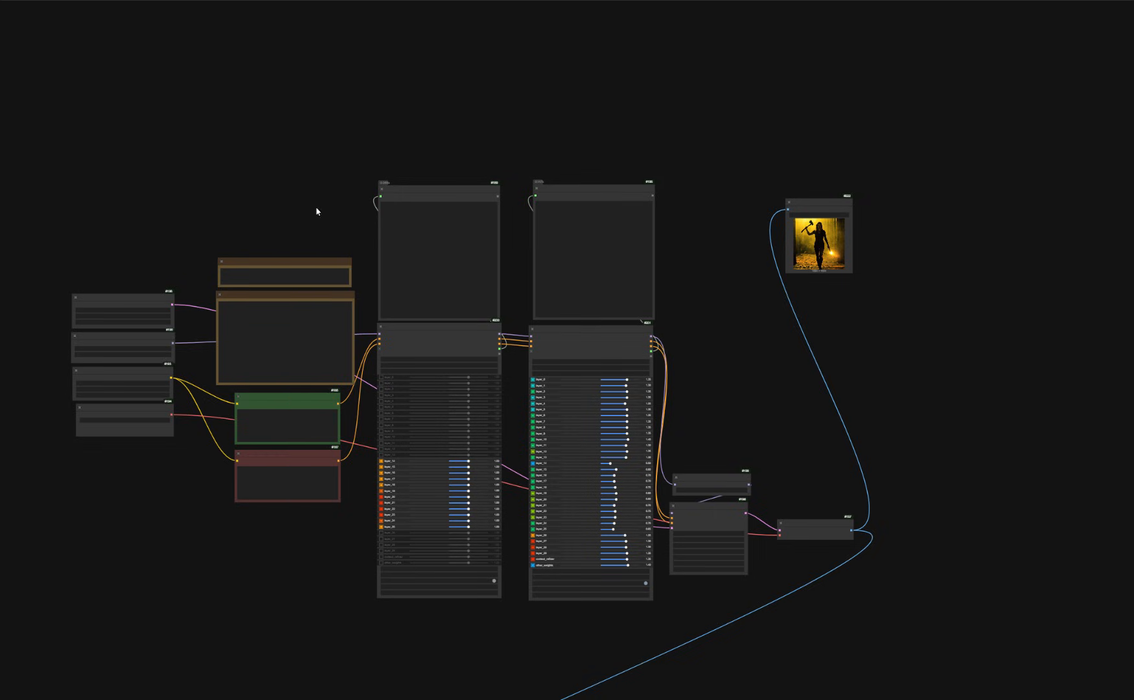
pyautogui.moveTo(126, 133); pyautogui.dragTo(791, 646)
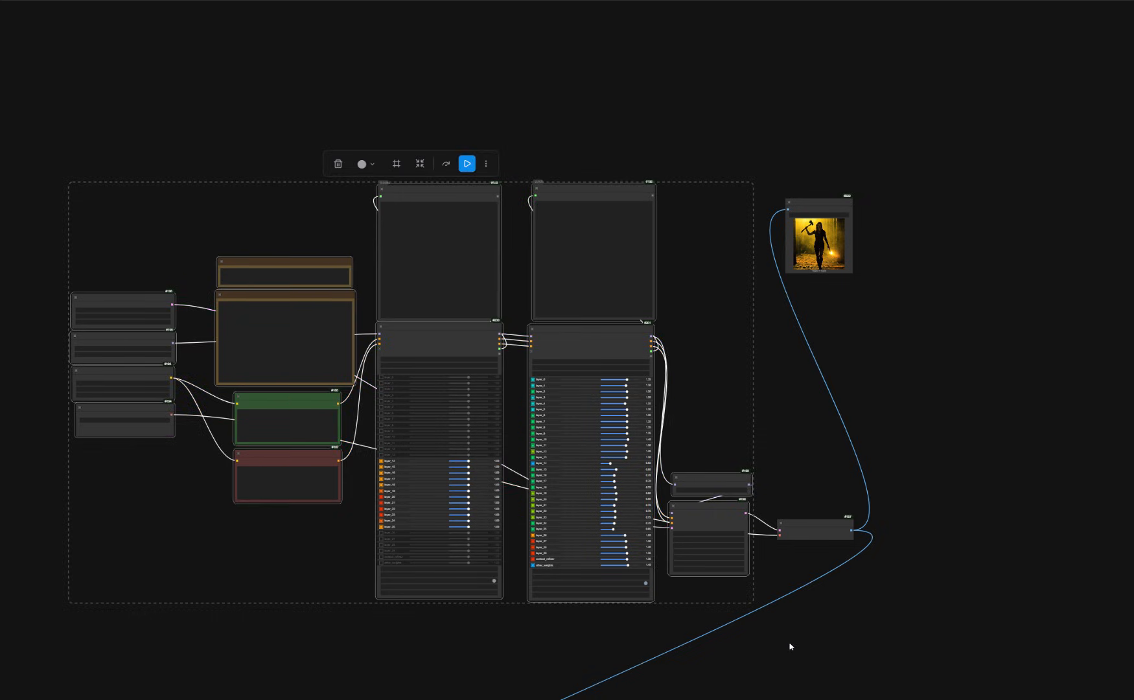
pyautogui.hotkey('ctrl', 'b')
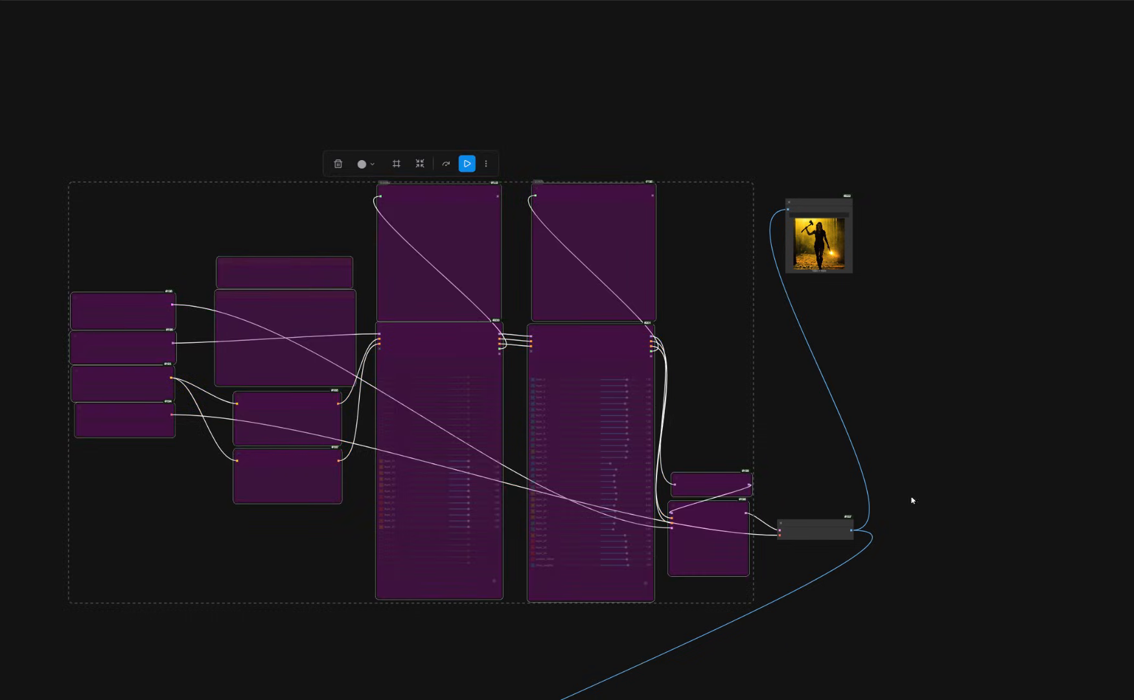
pyautogui.click(813, 530)
pyautogui.moveTo(1008, 414); pyautogui.dragTo(811, 403)
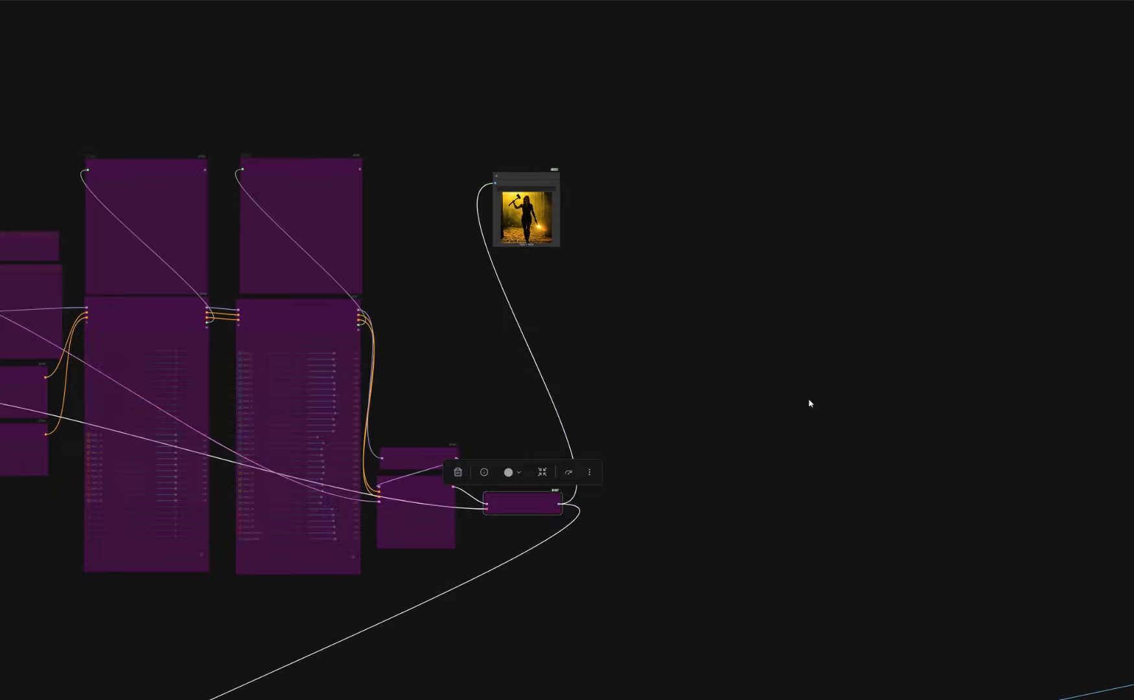
# Re-enable all bypassed nodes of the third workflow, including its Save Image node, and clear the selection.
pyautogui.moveTo(885, 405); pyautogui.dragTo(615, 385)
pyautogui.moveTo(834, 405); pyautogui.dragTo(463, 479)
pyautogui.moveTo(552, 498); pyautogui.dragTo(329, 453)
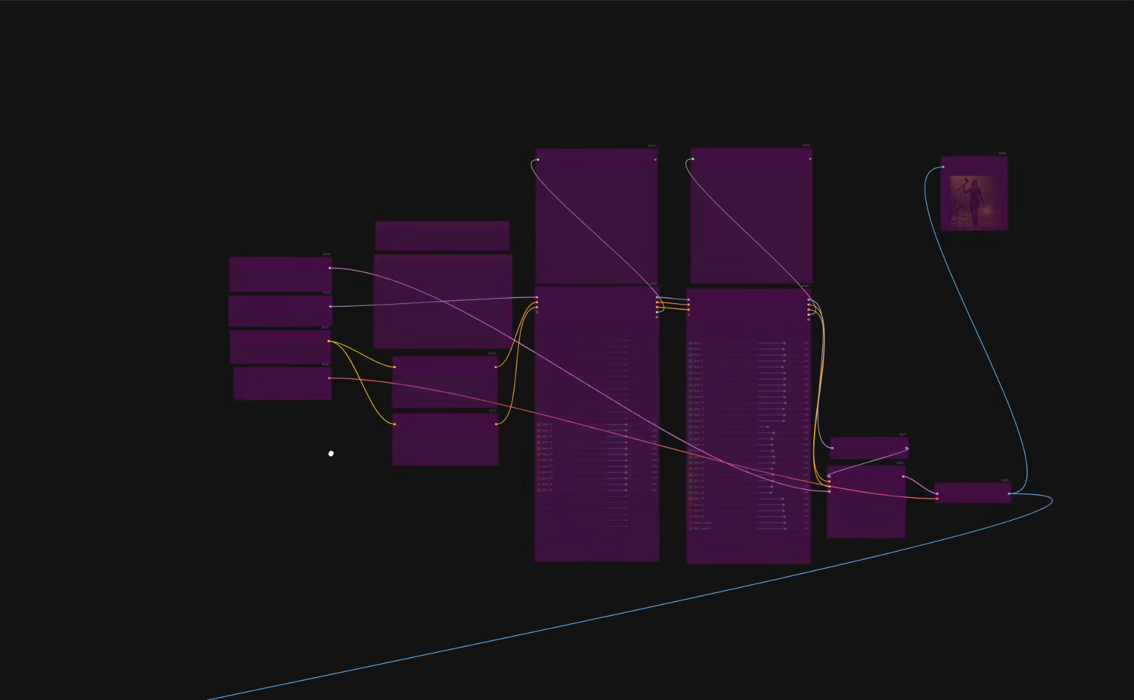
pyautogui.moveTo(250, 59); pyautogui.dragTo(1026, 610)
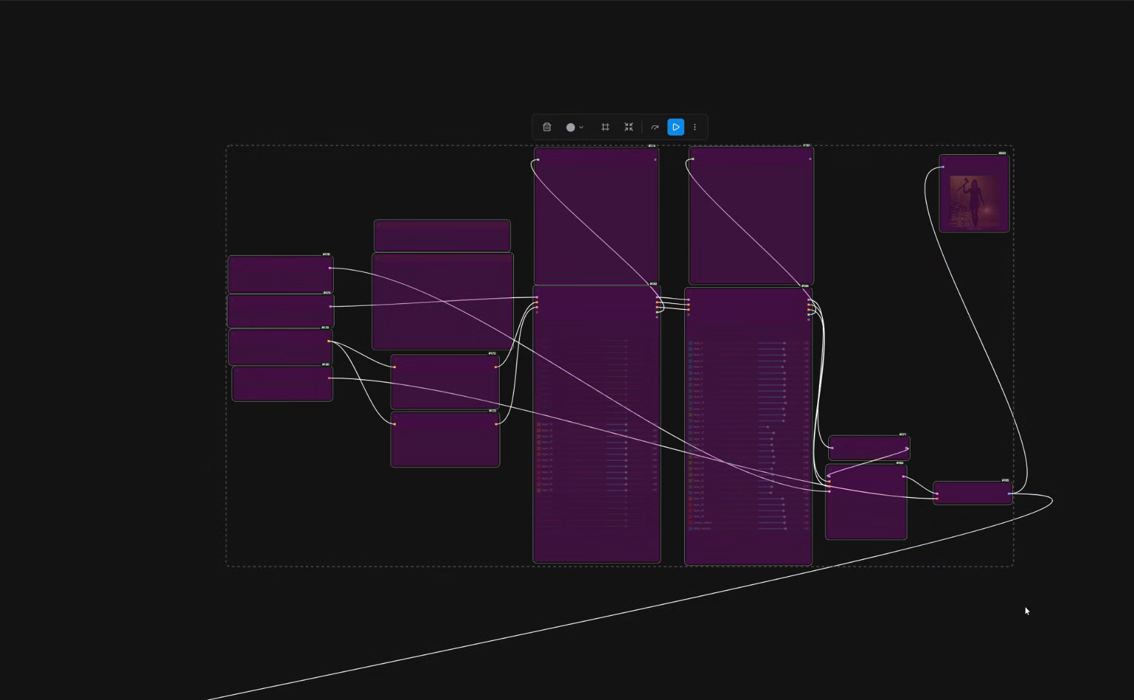
pyautogui.hotkey('ctrl', 'b')
pyautogui.scroll(5, 937, 398)
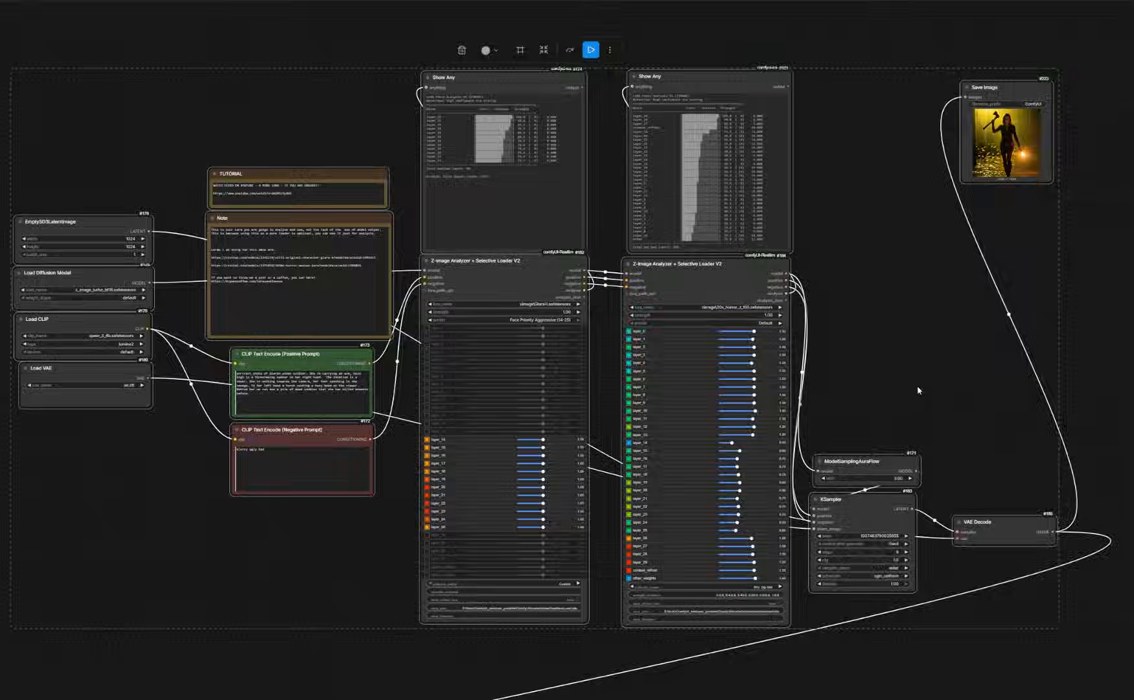
pyautogui.scroll(-2, 552, 524)
pyautogui.scroll(6, 553, 524)
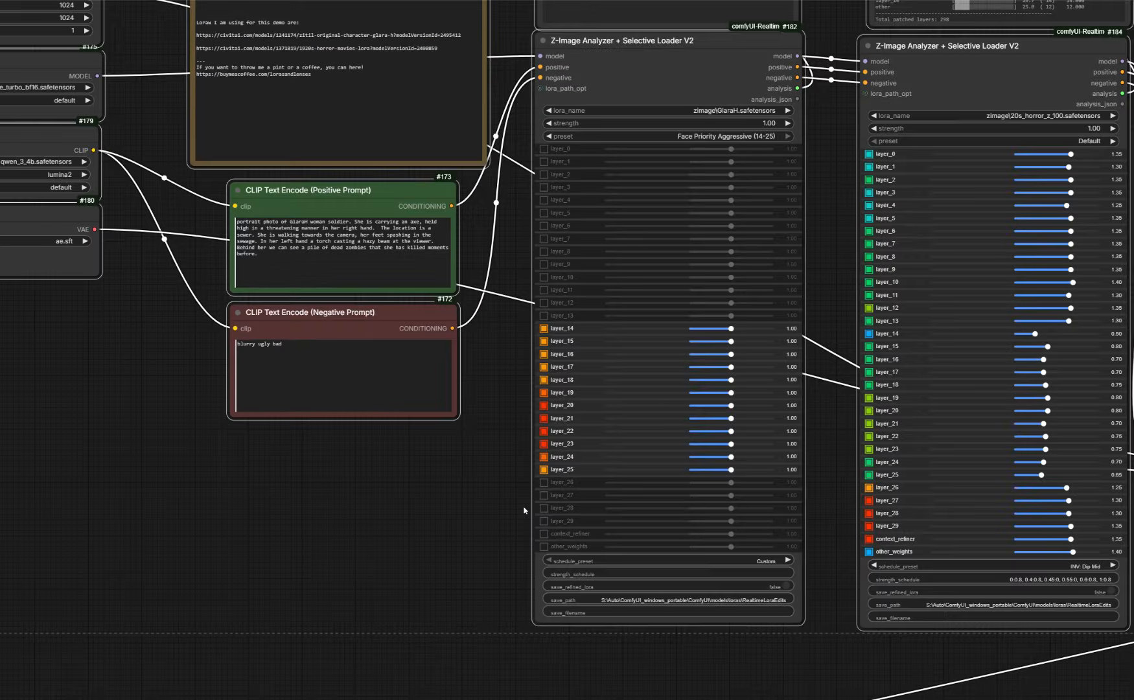
pyautogui.click(525, 510)
# Review the schedule presets available in the third workflow's 20s_horror_z_100 loader and keep INV: Dip Mid.
pyautogui.scroll(-3, 583, 528)
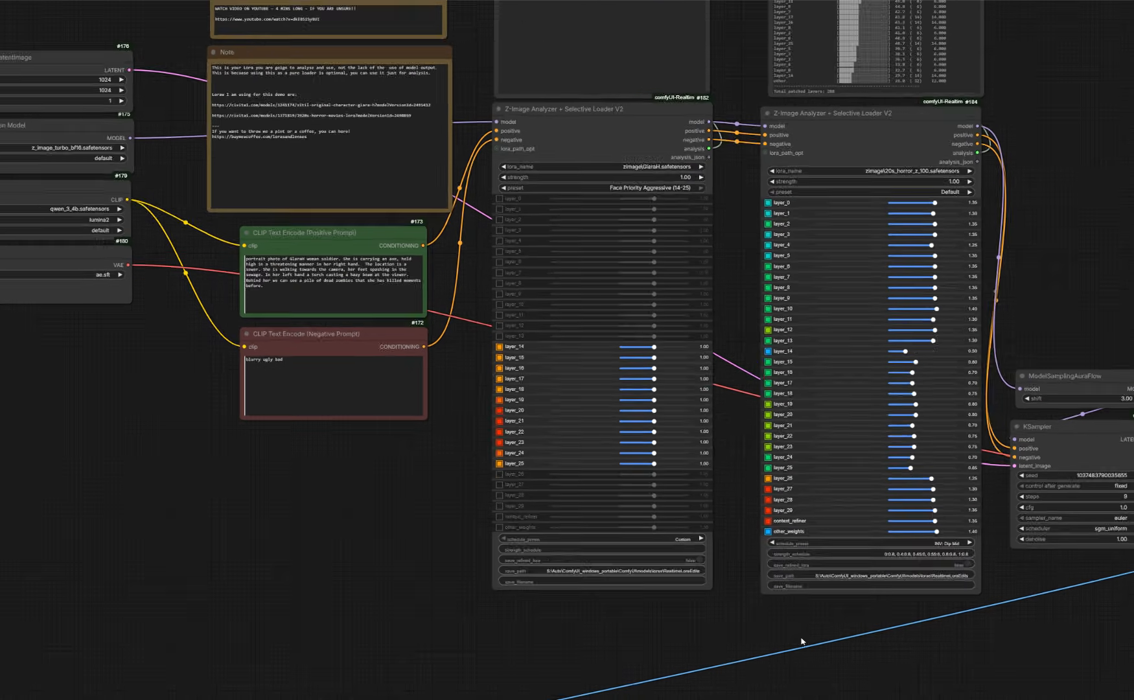
pyautogui.scroll(1, 802, 641)
pyautogui.scroll(-2, 700, 586)
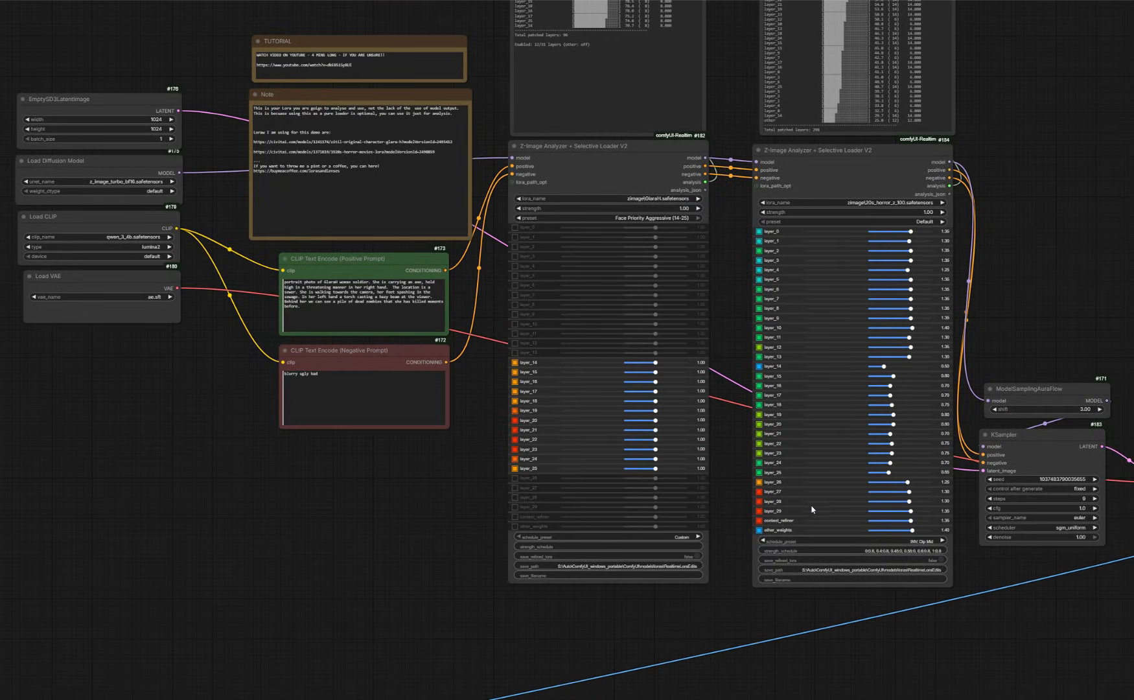
pyautogui.scroll(12, 889, 562)
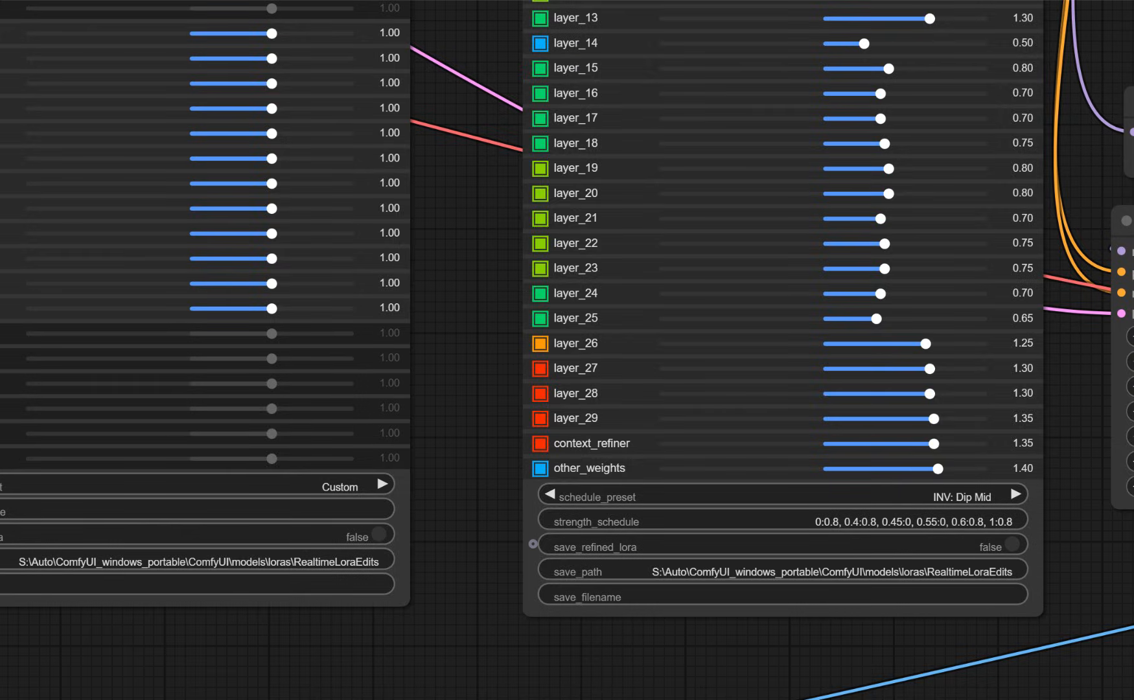
pyautogui.scroll(-2, 811, 527)
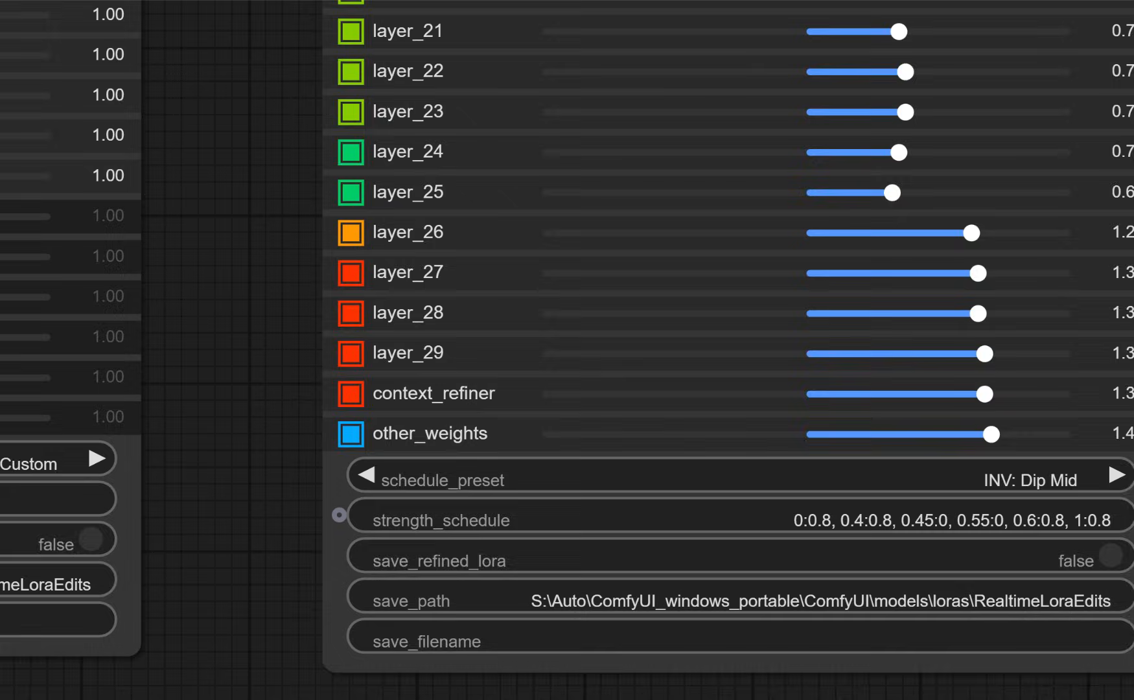
pyautogui.scroll(4, 811, 528)
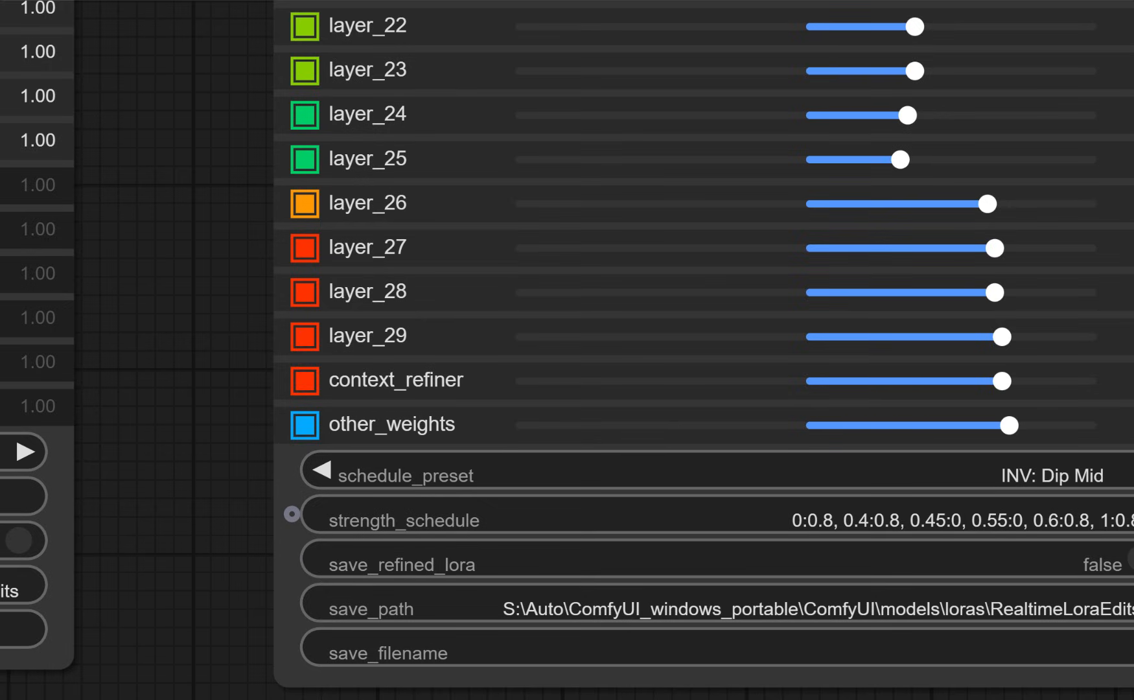
pyautogui.click(1067, 473)
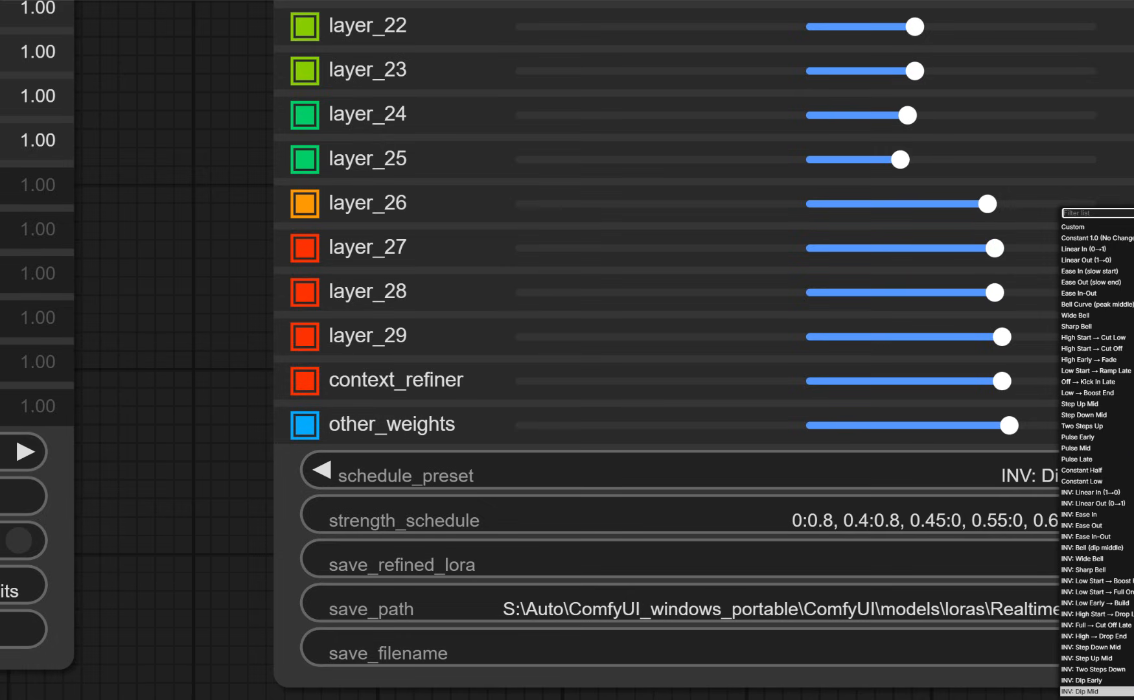
pyautogui.click(1131, 689)
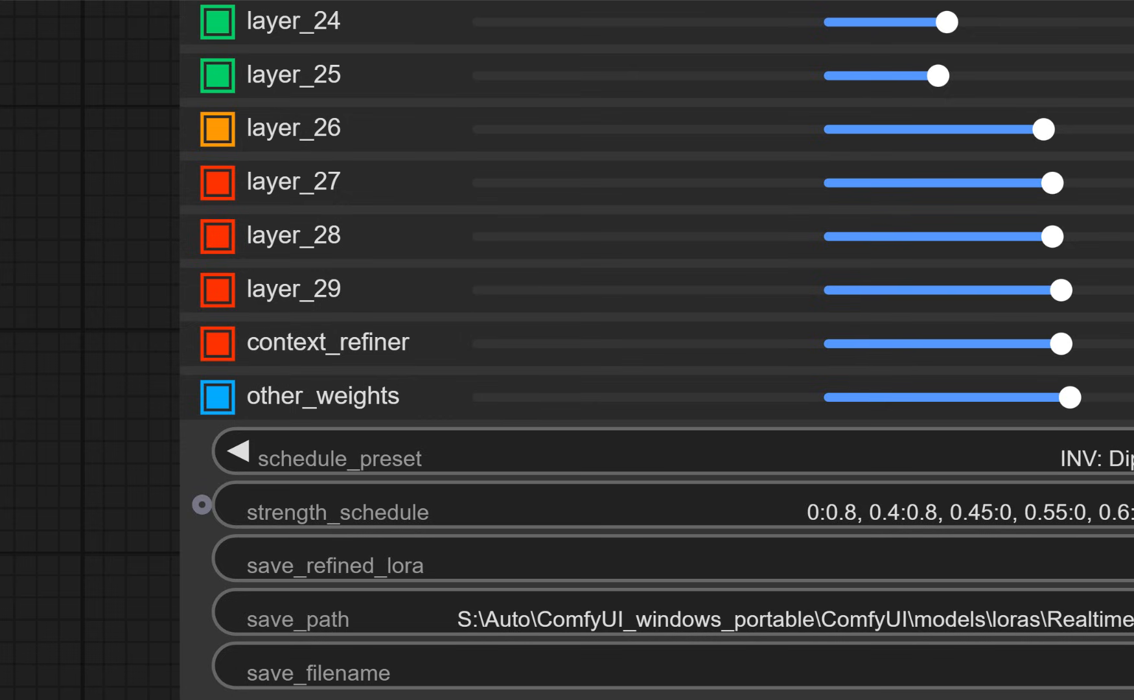
# Inspect the strength_schedule string of the horror LoRA loader and close its editor without changing it.
pyautogui.click(546, 509)
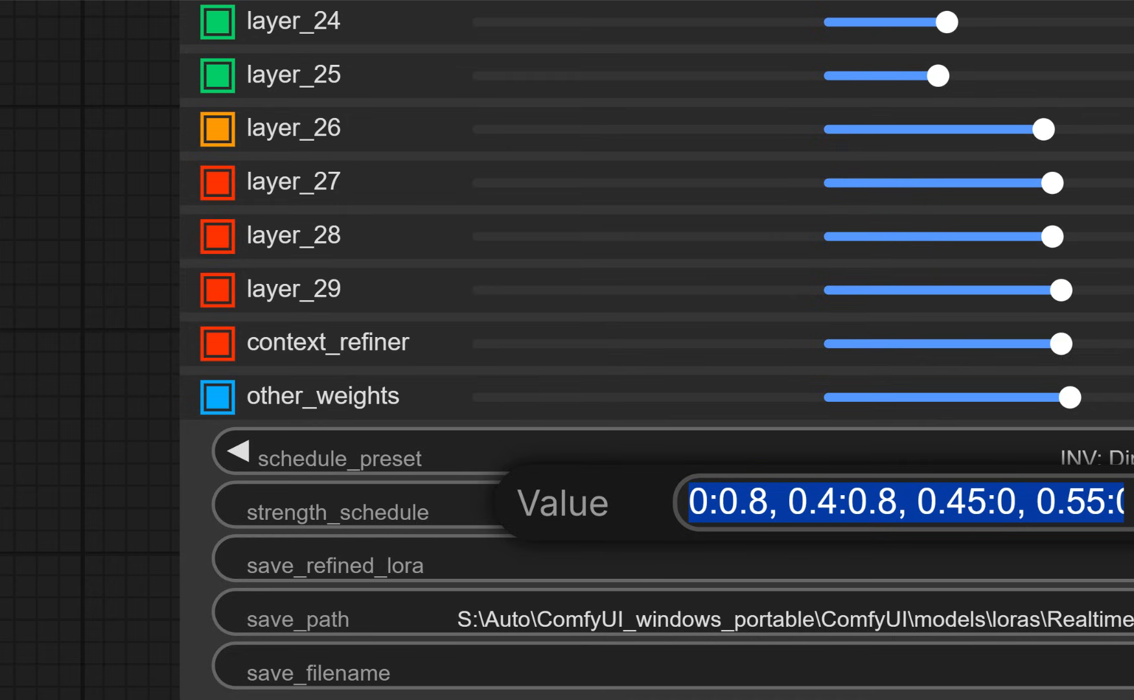
pyautogui.press('Escape')
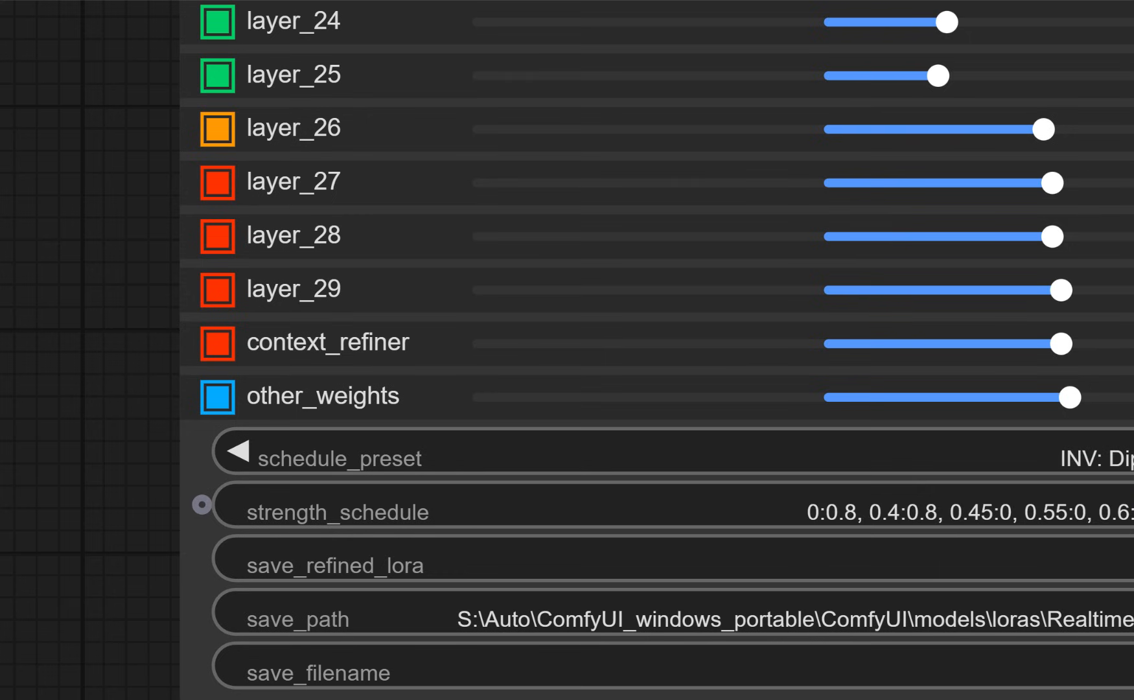
pyautogui.scroll(-2, 951, 520)
pyautogui.scroll(6, 1102, 517)
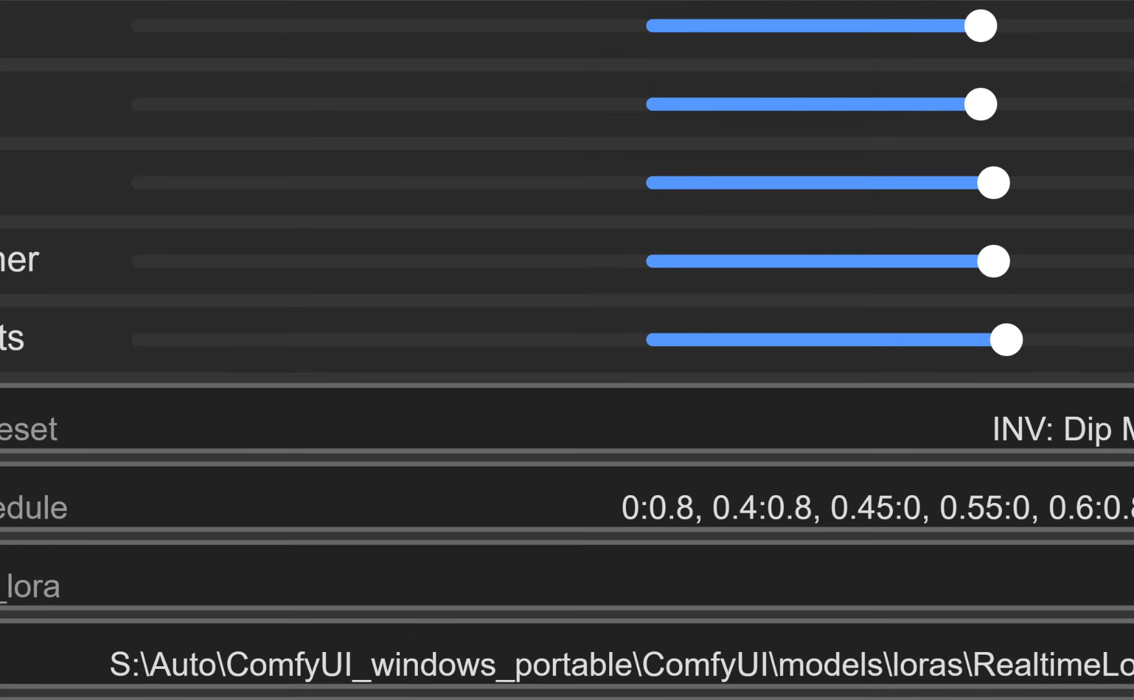
# Examine the third workflow's generated image closely in its own Save Image node beside the LoRA loaders.
pyautogui.scroll(-20, 1127, 487)
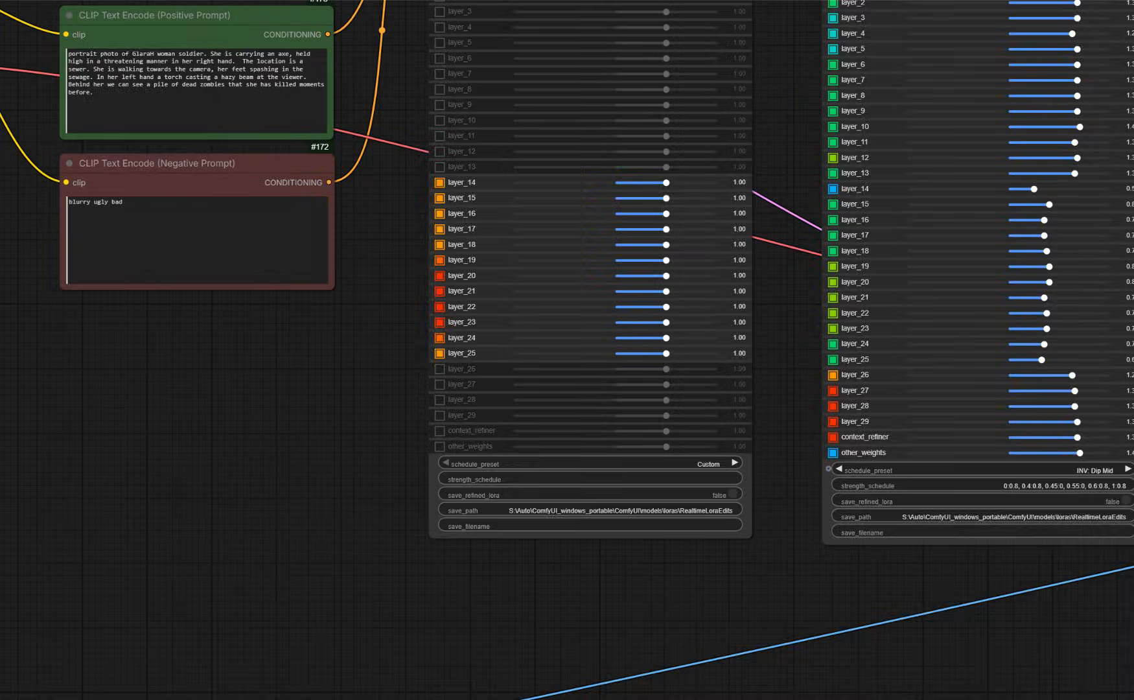
pyautogui.scroll(2, 1128, 486)
pyautogui.moveTo(1133, 612); pyautogui.dragTo(645, 606)
pyautogui.scroll(-5, 646, 603)
pyautogui.scroll(-3, 729, 576)
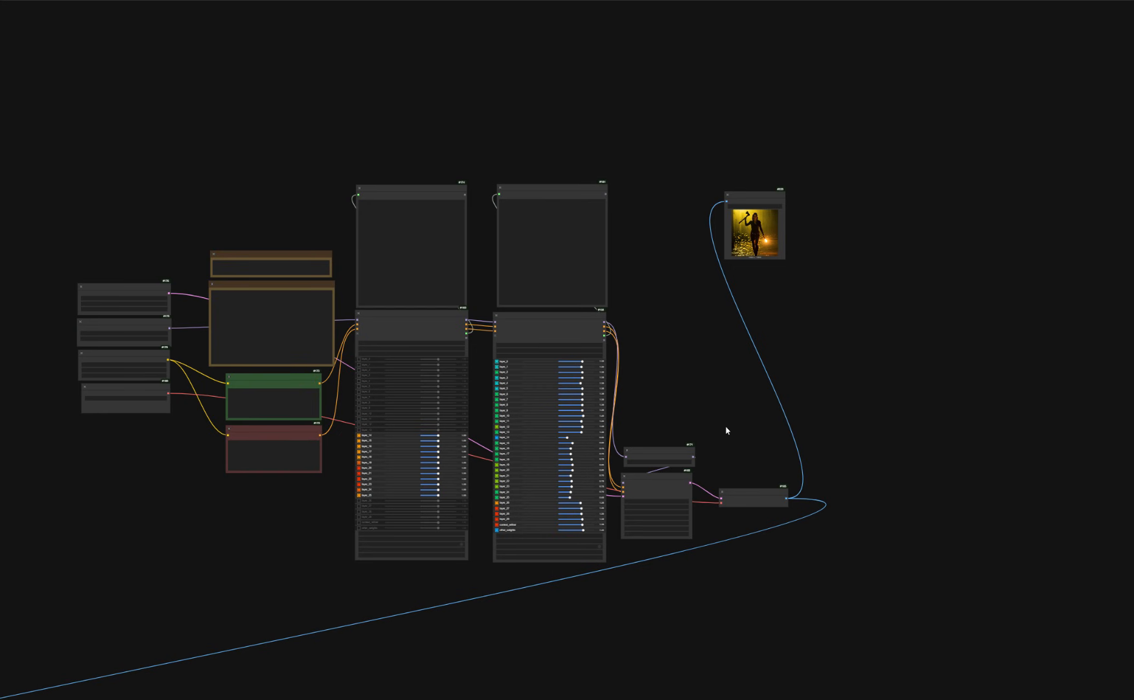
pyautogui.scroll(10, 879, 188)
pyautogui.scroll(15, 728, 205)
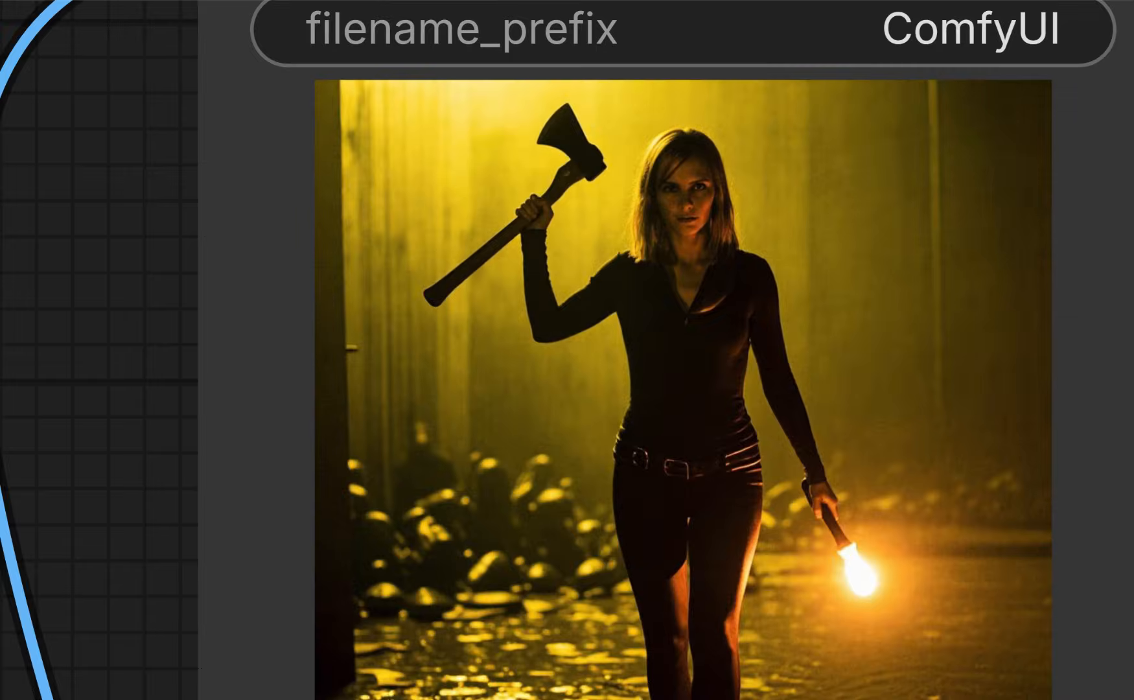
pyautogui.scroll(3, 710, 240)
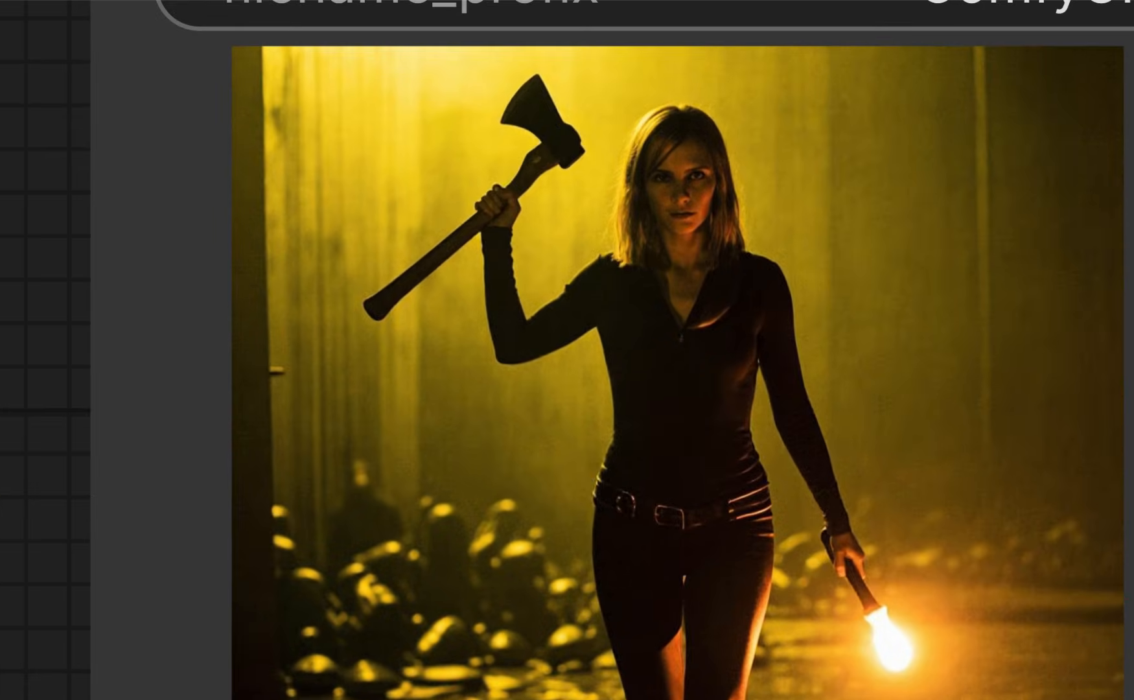
pyautogui.scroll(-2, 666, 312)
pyautogui.scroll(-2, 675, 328)
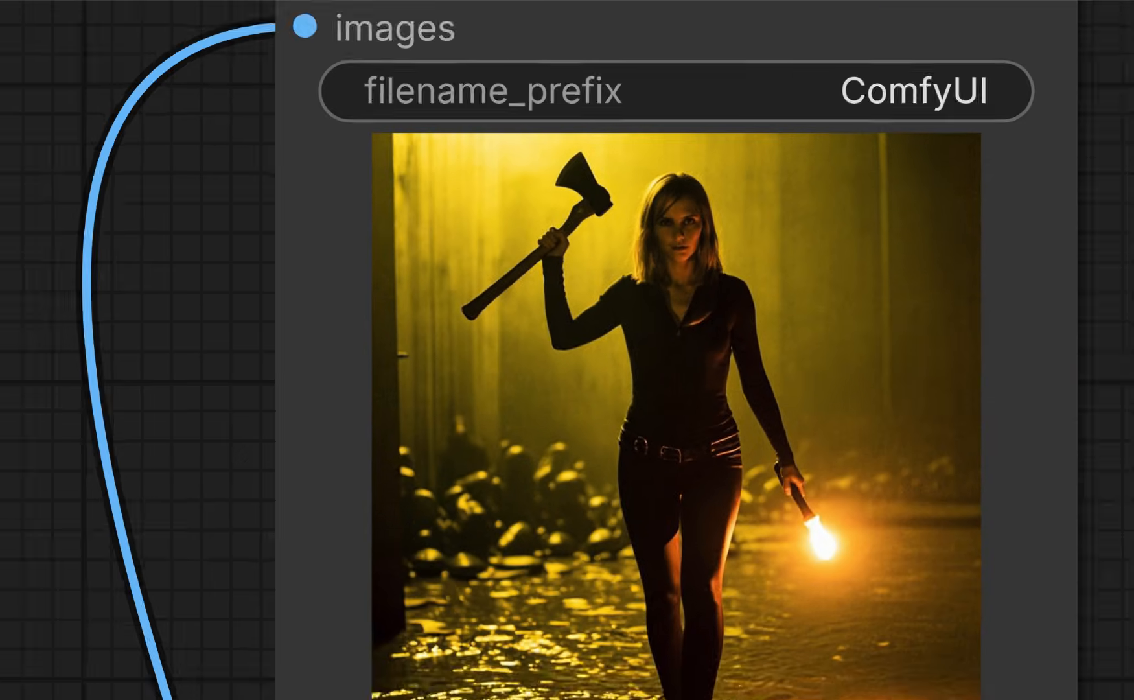
pyautogui.scroll(4, 676, 292)
pyautogui.scroll(-1, 676, 288)
pyautogui.scroll(-3, 688, 285)
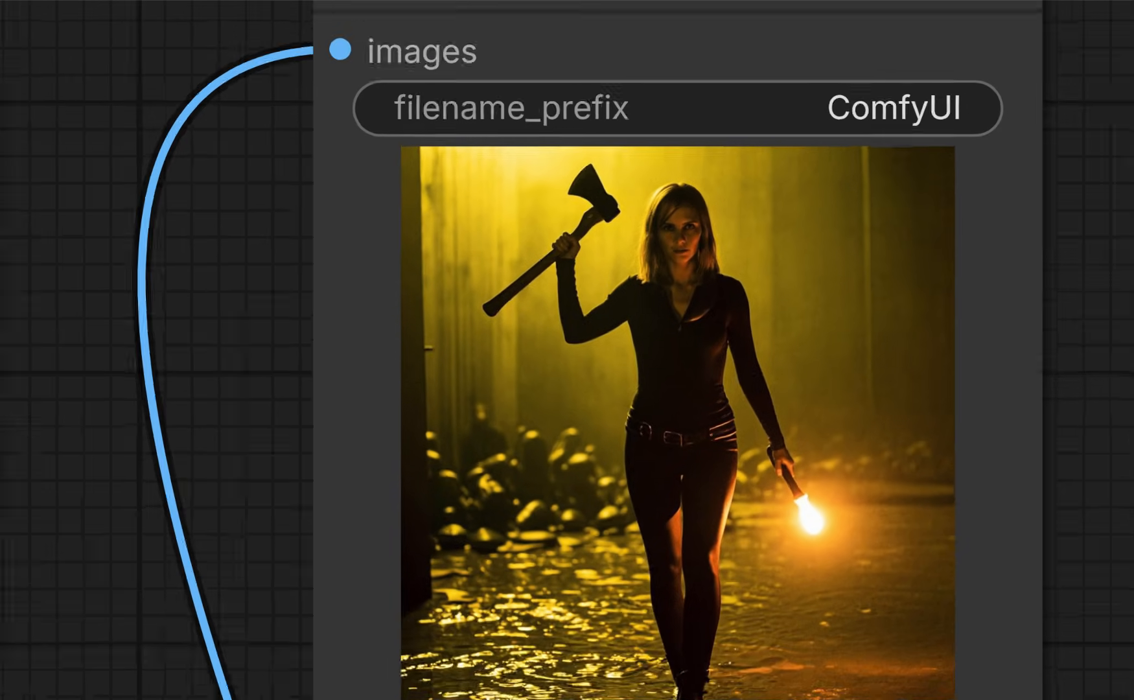
pyautogui.scroll(-8, 661, 302)
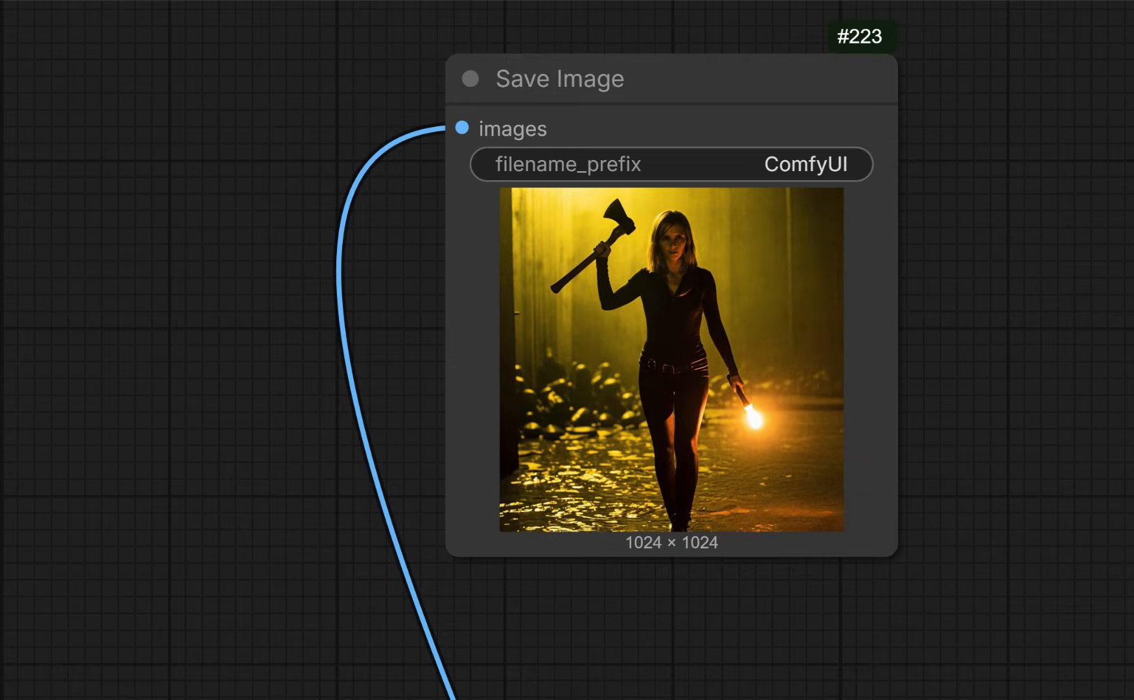
pyautogui.scroll(10, 663, 280)
pyautogui.scroll(-8, 636, 276)
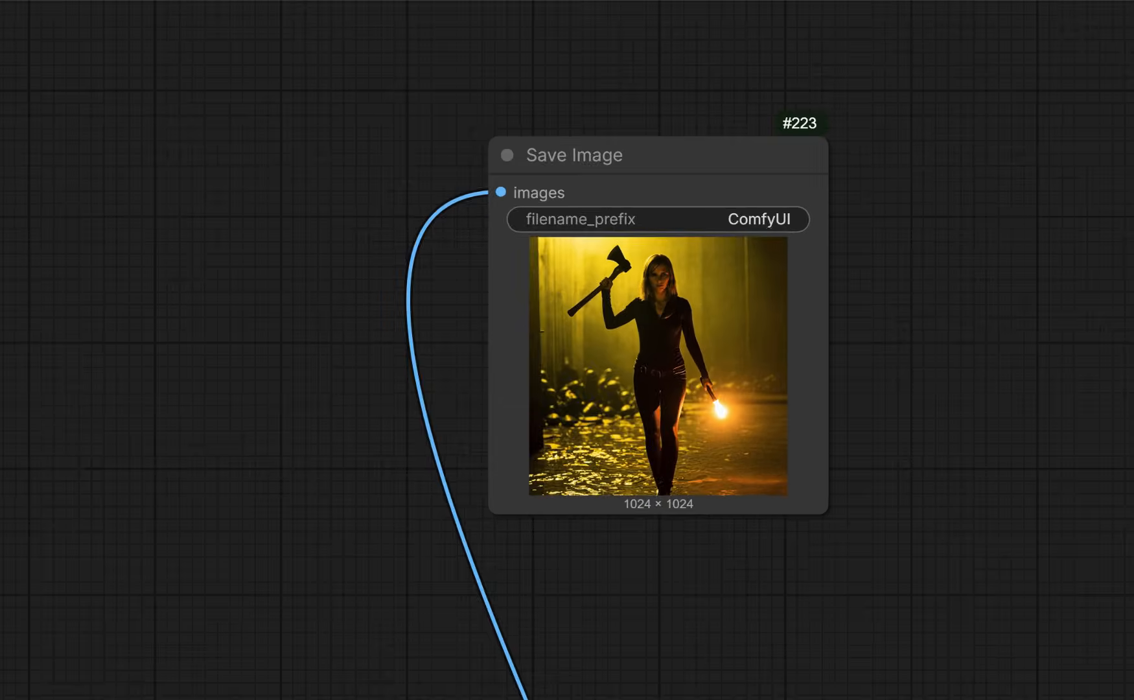
pyautogui.scroll(4, 628, 271)
pyautogui.scroll(2, 642, 390)
pyautogui.scroll(-17, 642, 390)
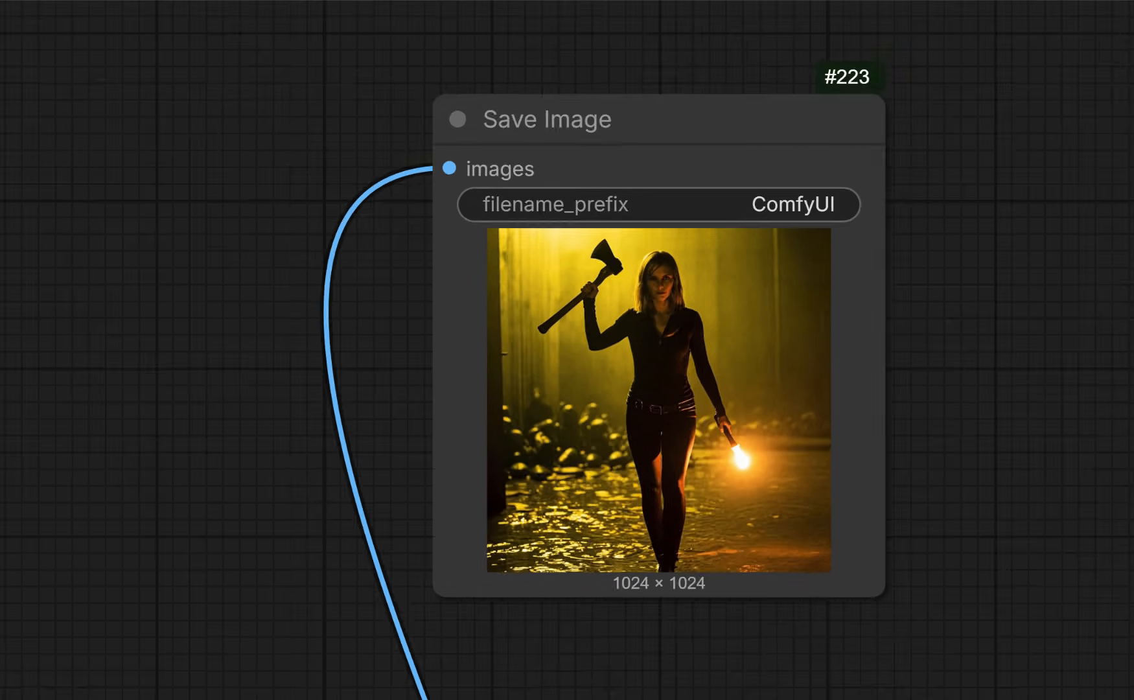
# Inspect the three enlarged Save Image previews one by one, from the third workflow's result back to the first's.
pyautogui.moveTo(492, 388); pyautogui.dragTo(1053, 301)
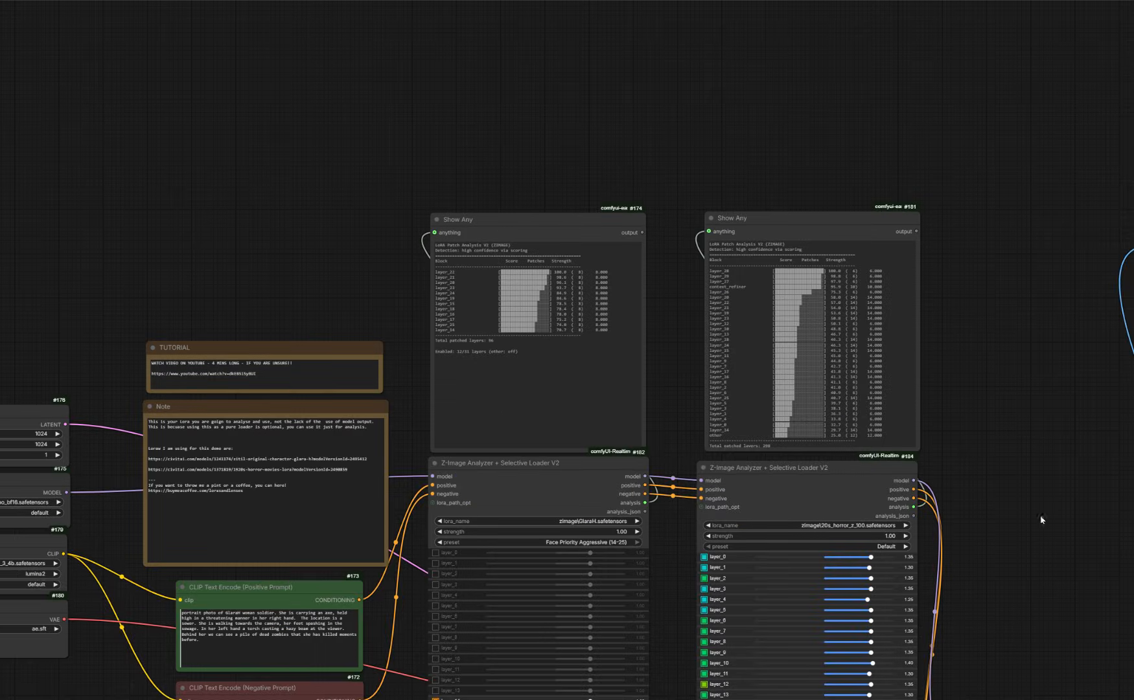
pyautogui.moveTo(1054, 565); pyautogui.dragTo(978, 344)
pyautogui.moveTo(1007, 406); pyautogui.dragTo(959, 286)
pyautogui.scroll(-10, 959, 286)
pyautogui.moveTo(598, 618); pyautogui.dragTo(1125, 368)
pyautogui.scroll(15, 966, 457)
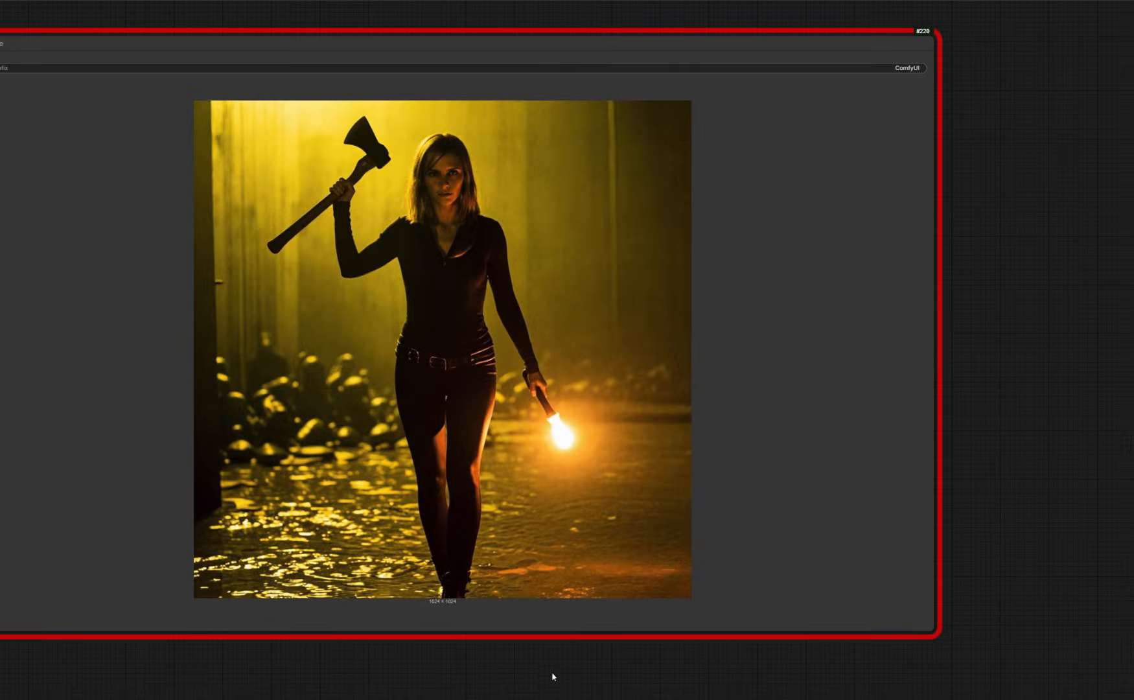
pyautogui.moveTo(441, 656); pyautogui.dragTo(871, 653)
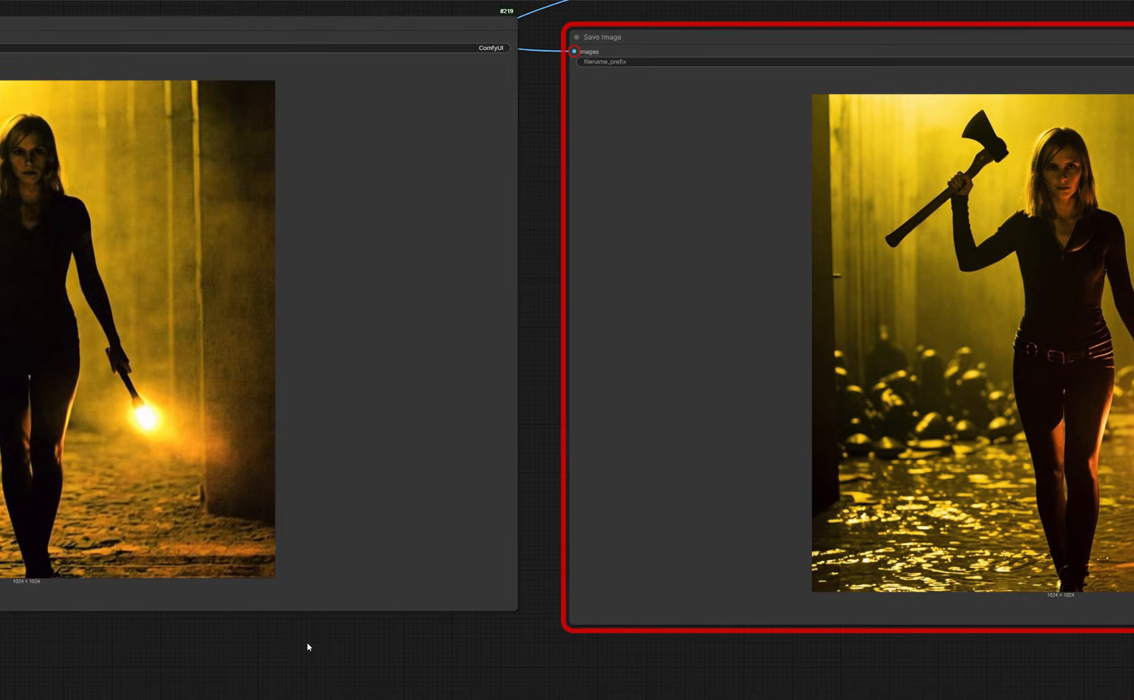
pyautogui.moveTo(308, 647); pyautogui.dragTo(694, 662)
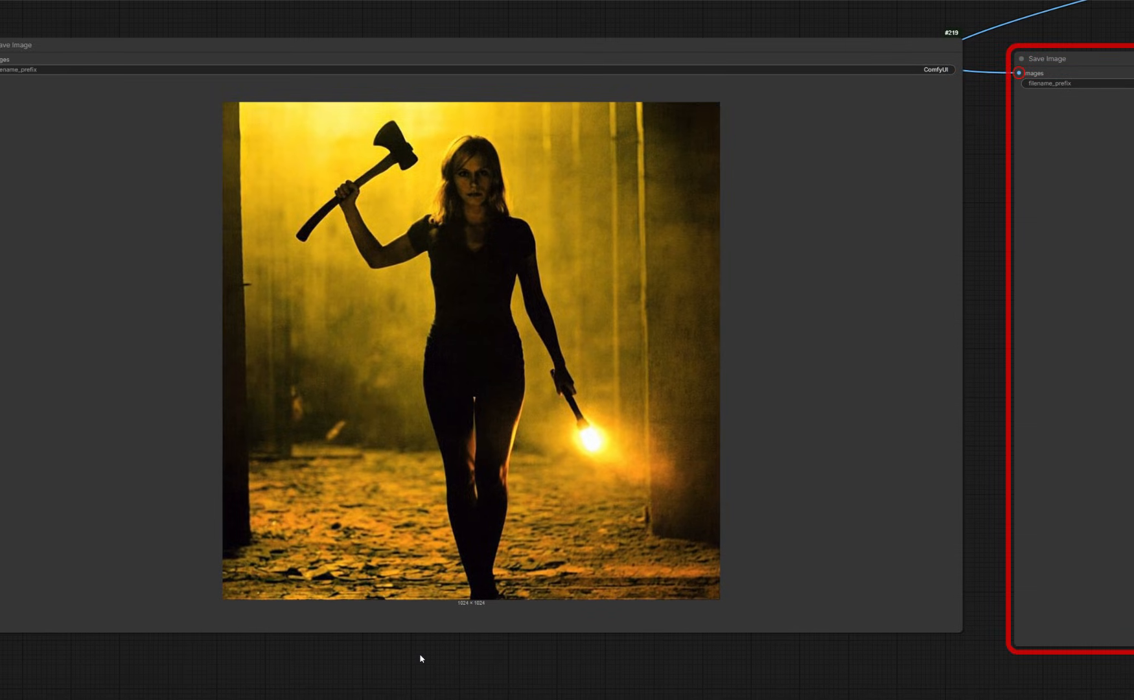
pyautogui.moveTo(422, 656); pyautogui.dragTo(1133, 648)
pyautogui.moveTo(476, 643); pyautogui.dragTo(618, 654)
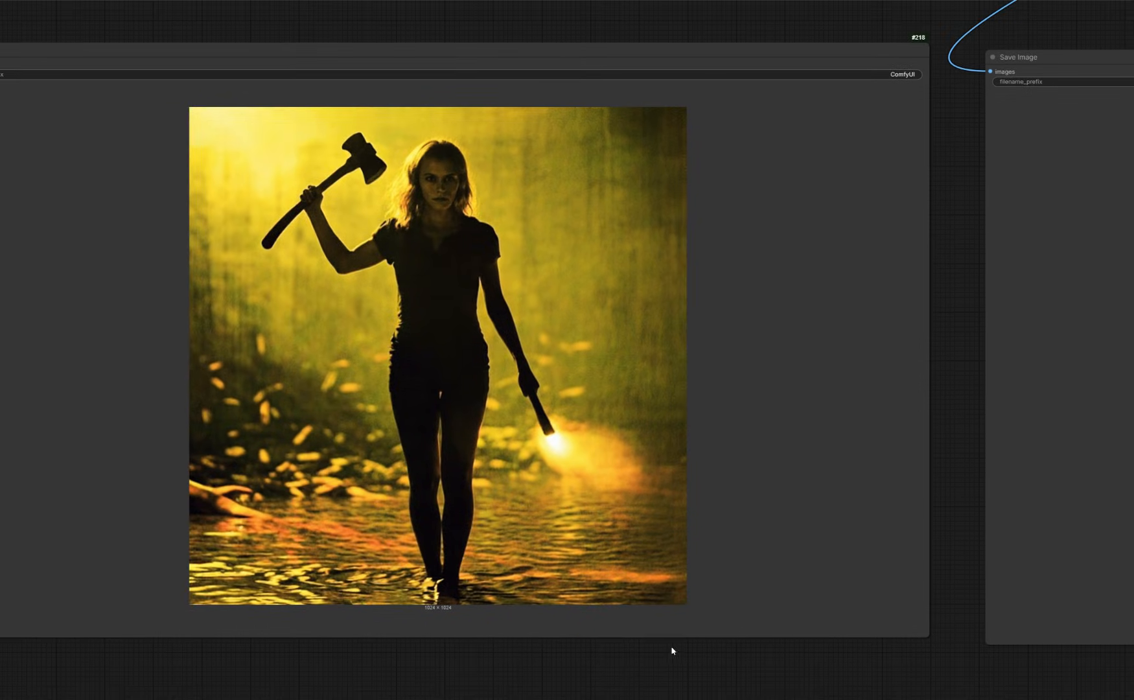
pyautogui.moveTo(803, 661); pyautogui.dragTo(584, 644)
# Compare the three large result images side by side beneath the workflows that produced them.
pyautogui.scroll(-15, 442, 612)
pyautogui.scroll(-4, 422, 581)
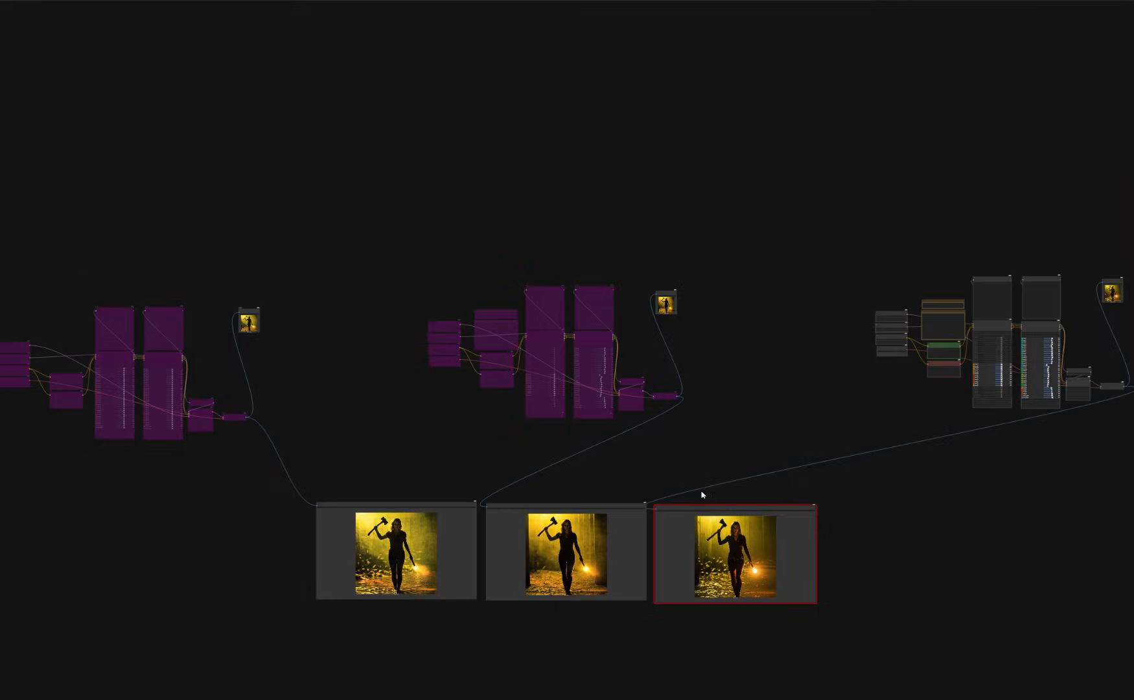
pyautogui.moveTo(780, 461); pyautogui.dragTo(813, 398)
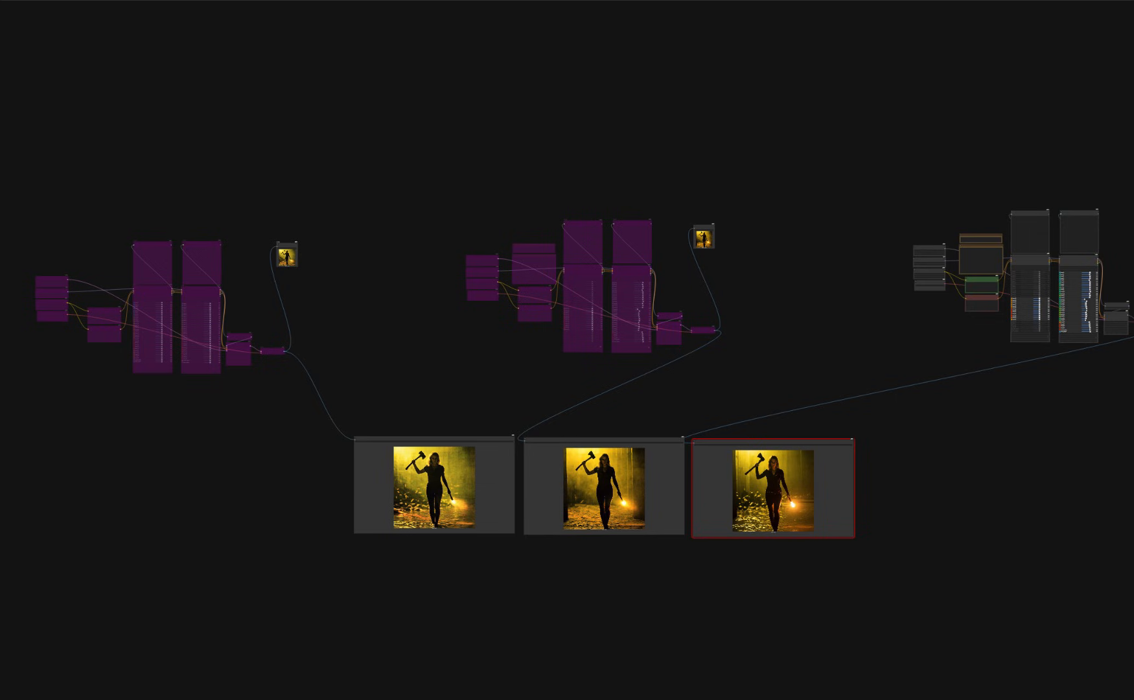
pyautogui.scroll(4, 886, 334)
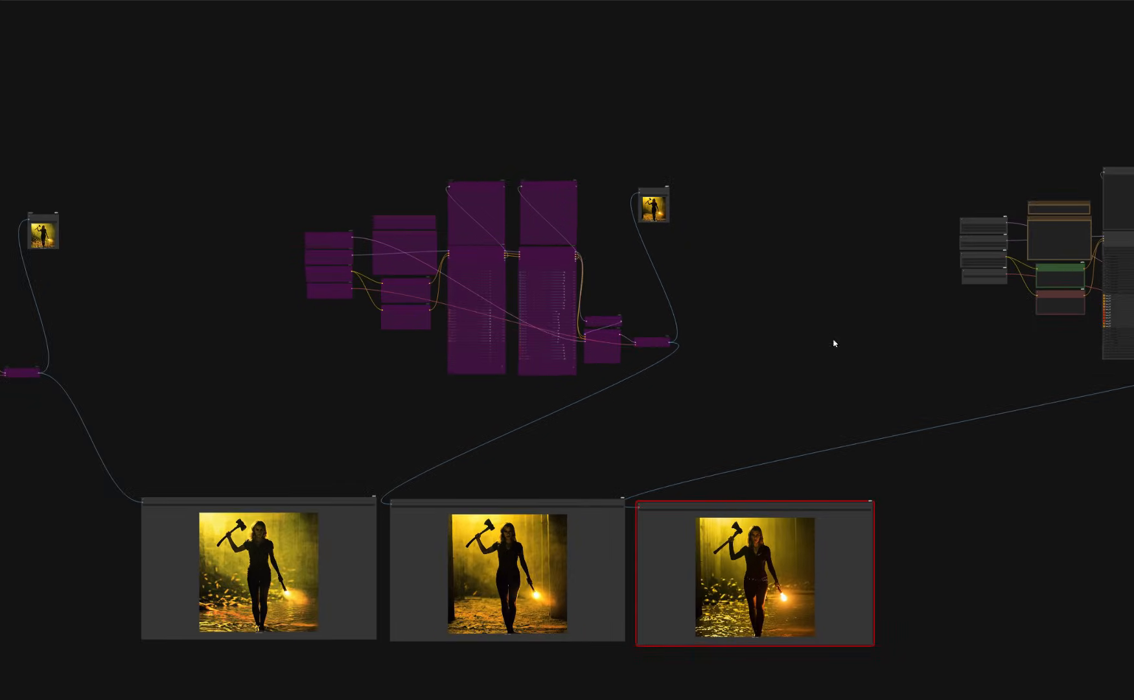
pyautogui.moveTo(833, 342); pyautogui.dragTo(810, 256)
pyautogui.scroll(3, 934, 326)
pyautogui.scroll(3, 934, 326)
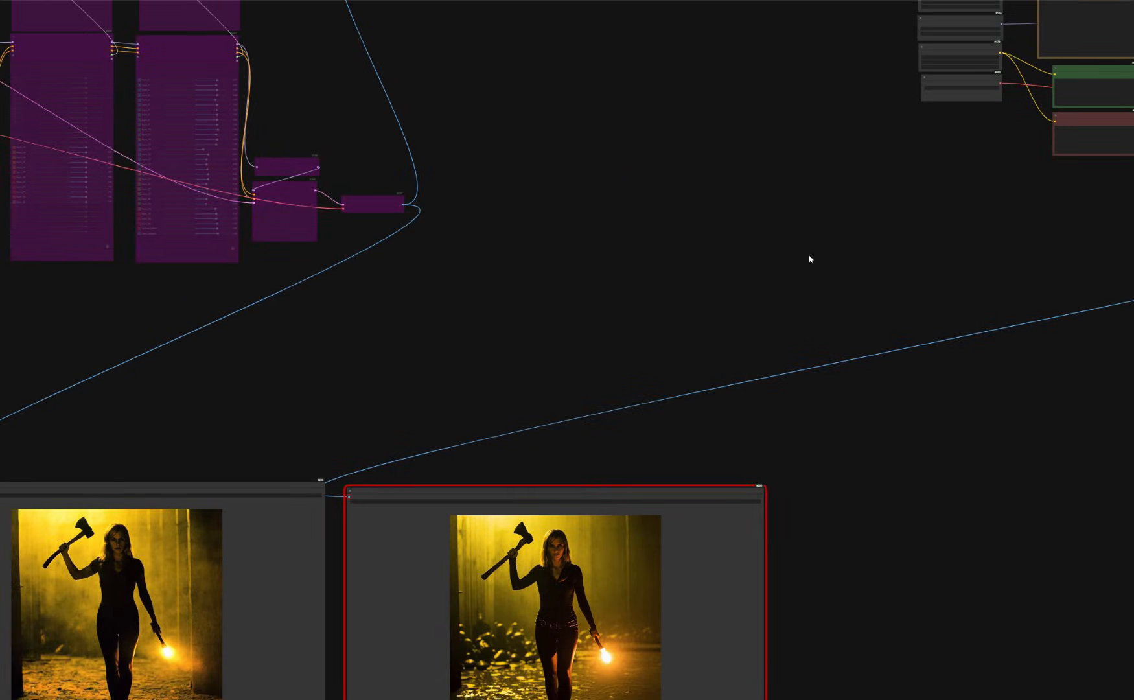
pyautogui.scroll(-2, 789, 263)
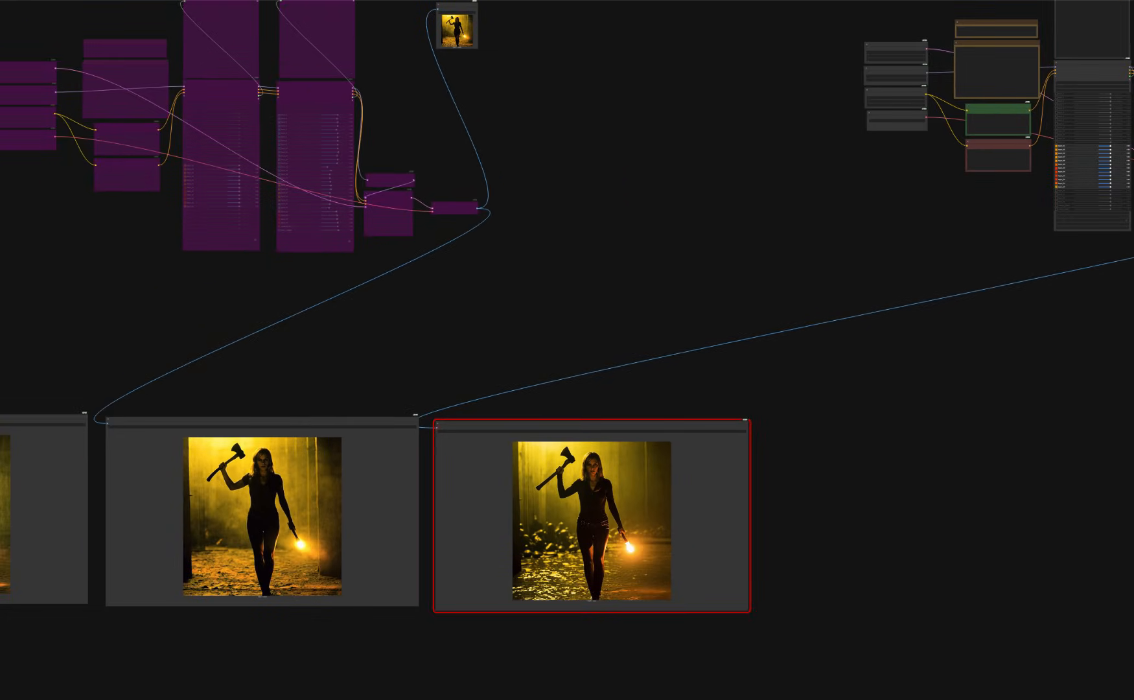
pyautogui.scroll(-3, 789, 265)
pyautogui.moveTo(734, 274); pyautogui.dragTo(885, 310)
pyautogui.scroll(3, 826, 324)
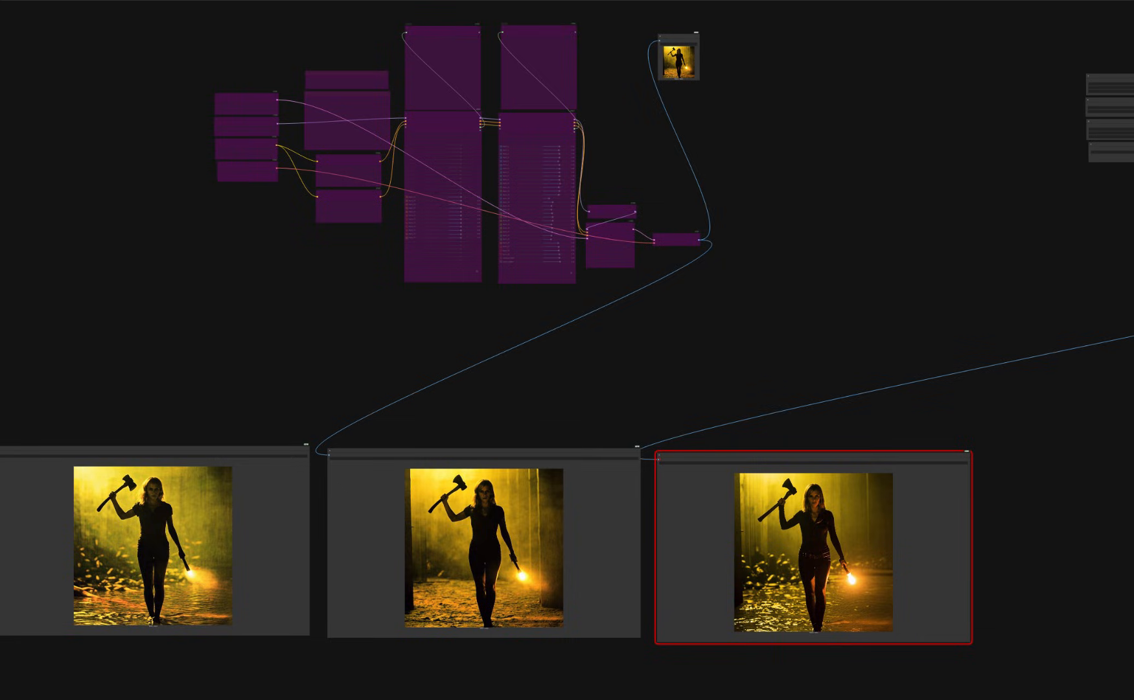
pyautogui.scroll(-1, 890, 358)
pyautogui.moveTo(962, 334); pyautogui.dragTo(1034, 344)
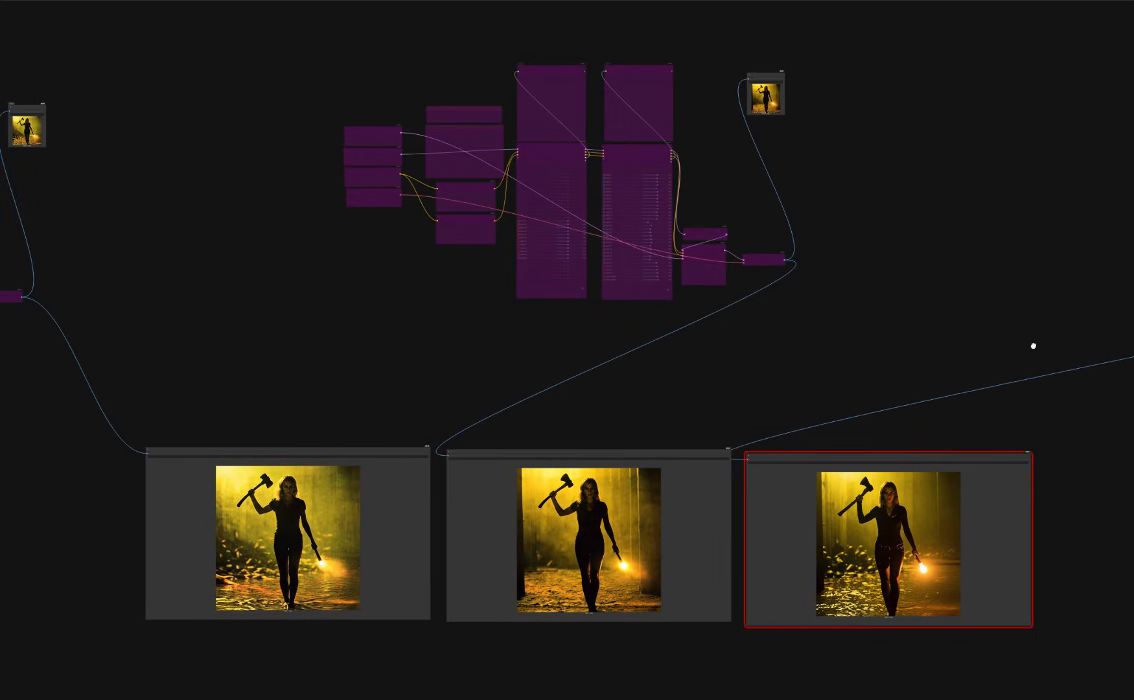